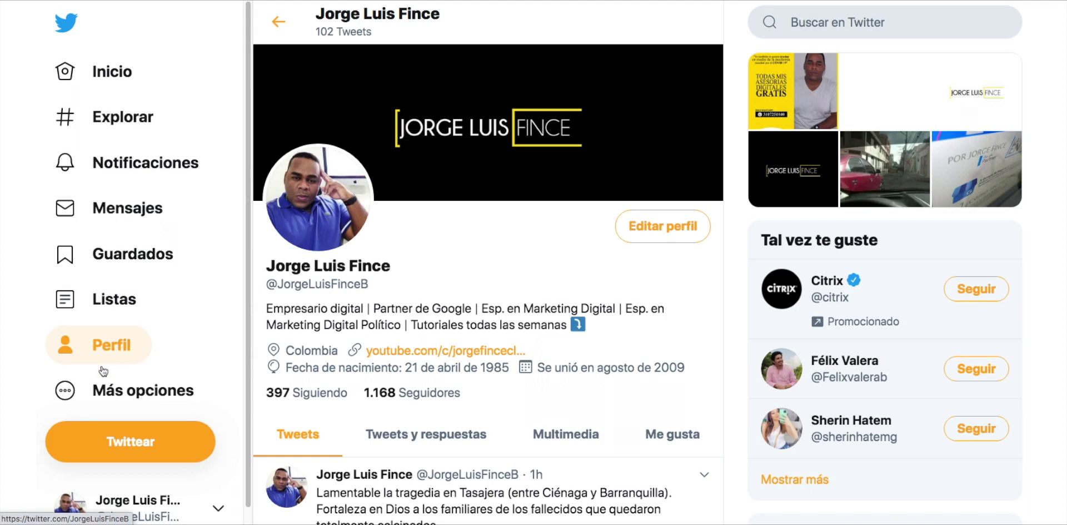
- Switch from the Twitter profile to the Twitter Ads campaign manager
left_click(104, 390)
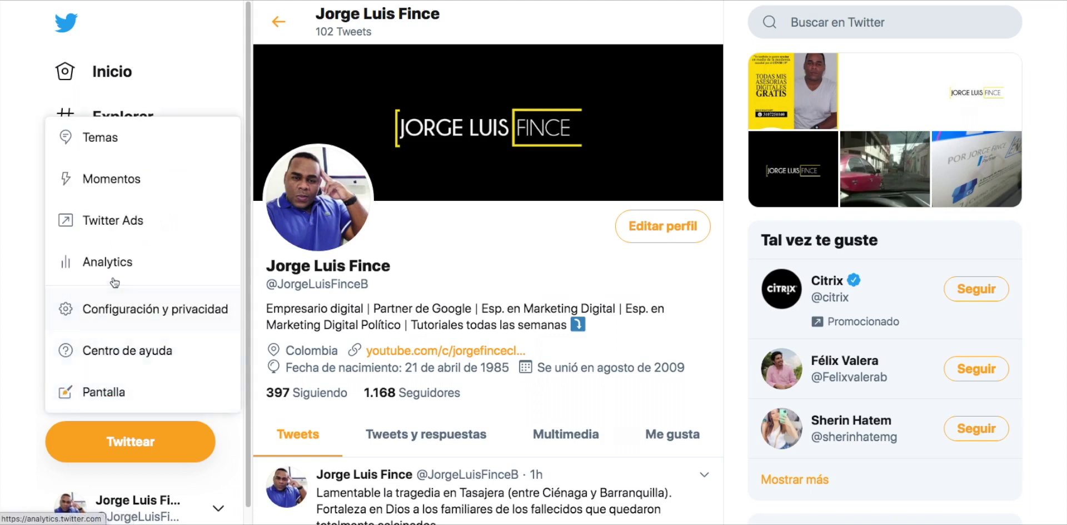
left_click(109, 230)
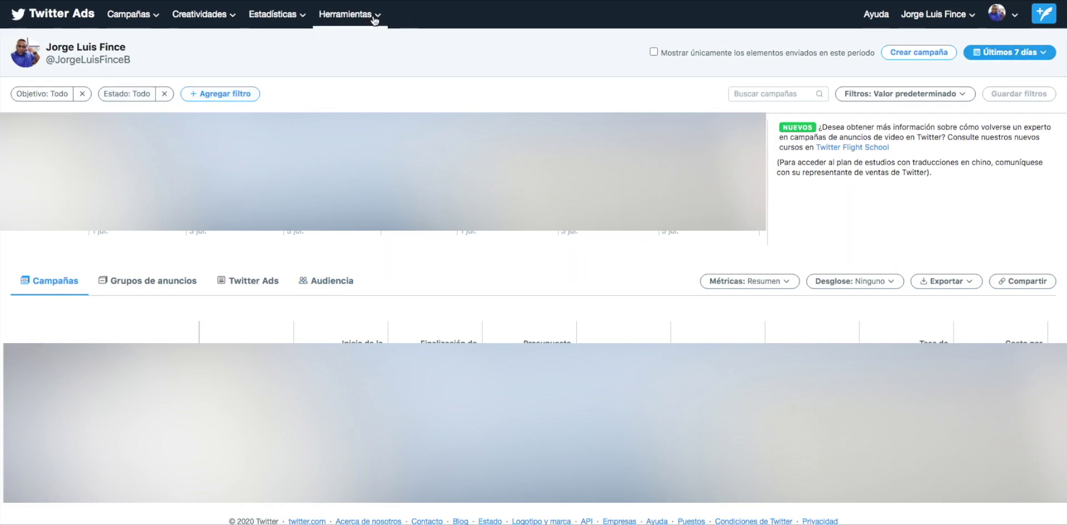
- Look through the ad account's configuration, its payment methods and the page for paying the amount due
mouse_move(962, 21)
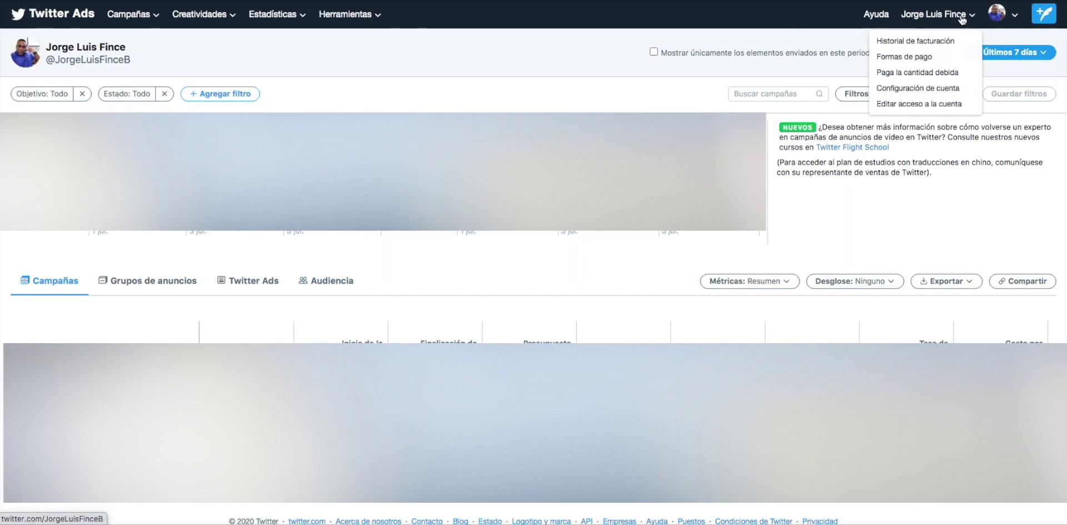
left_click(917, 89)
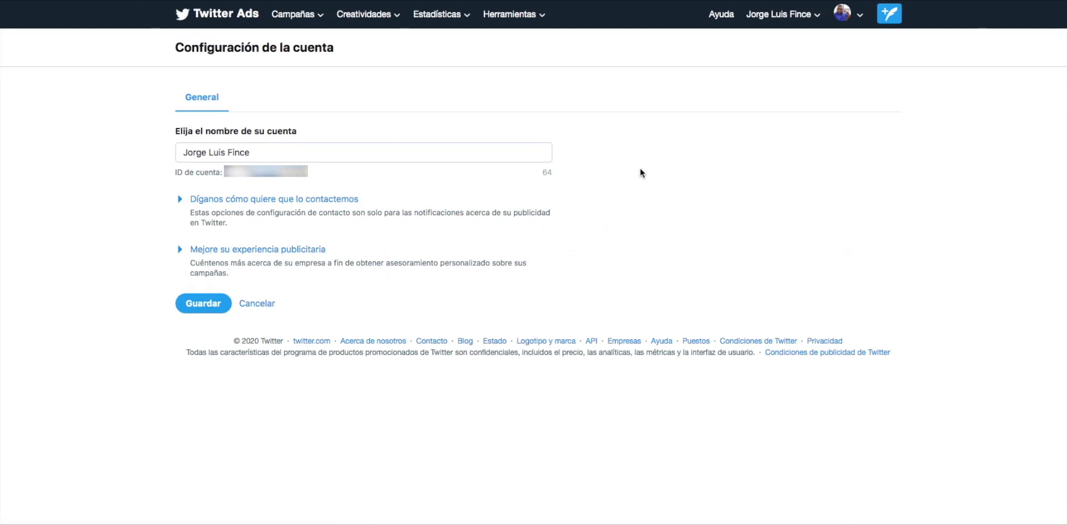
mouse_move(808, 24)
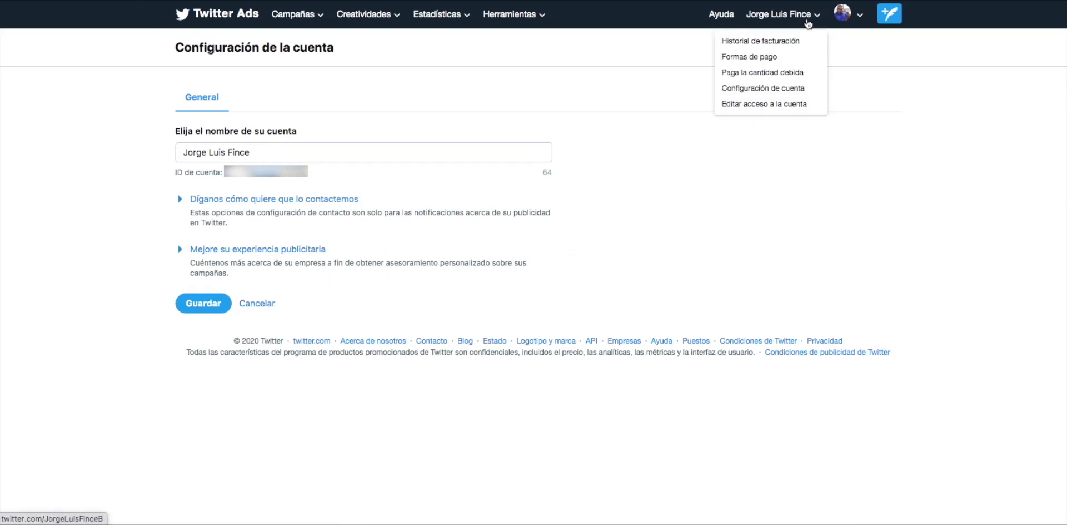
left_click(775, 57)
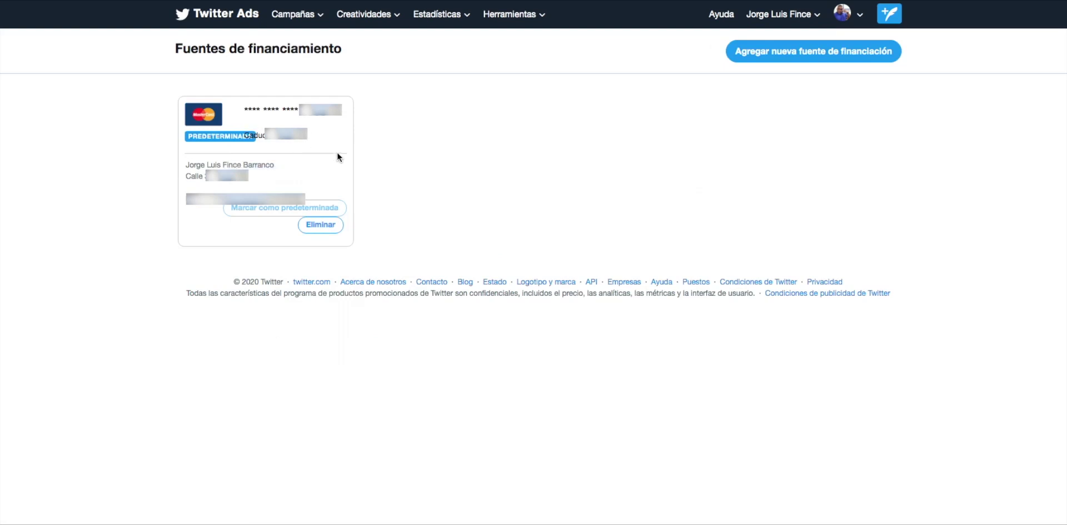
mouse_move(789, 25)
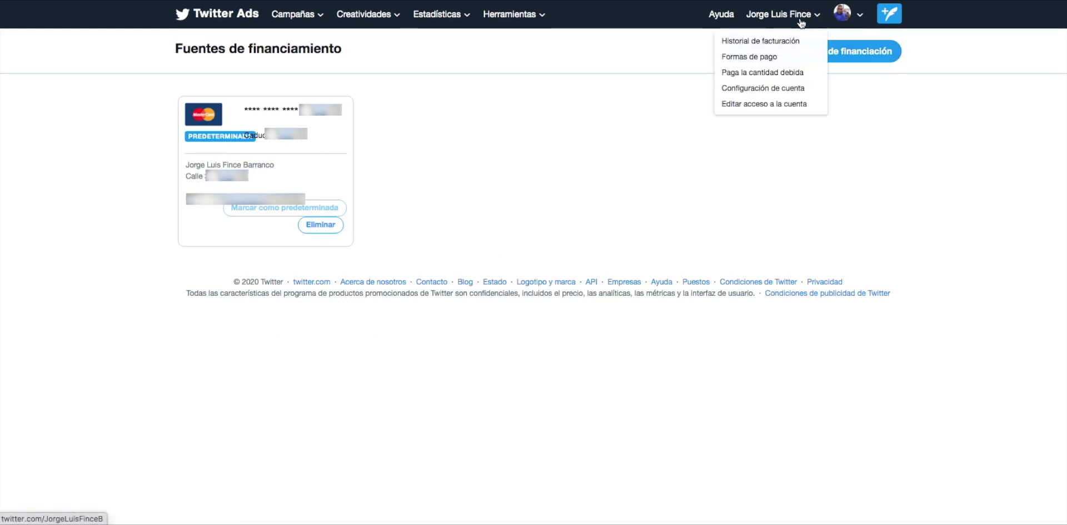
left_click(788, 73)
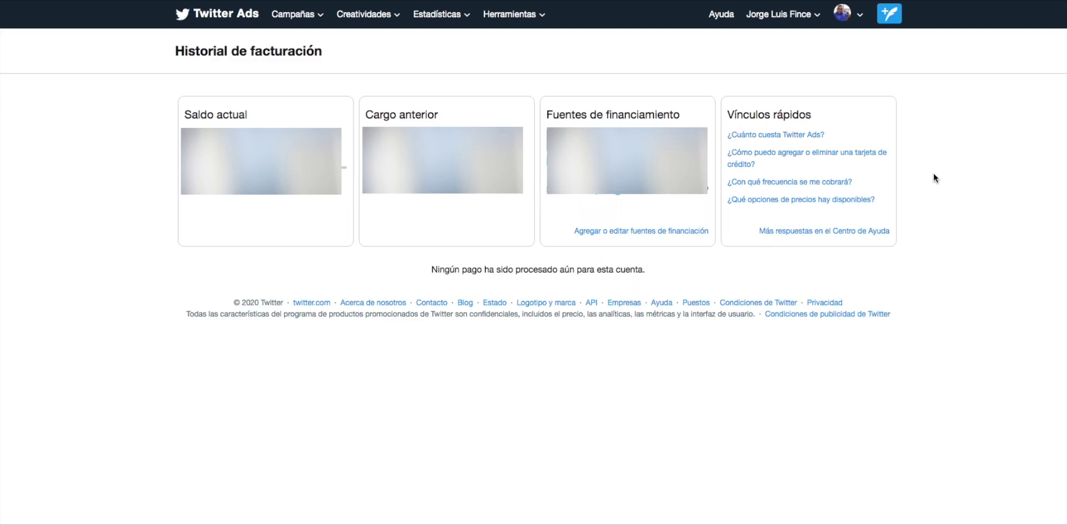
- Examine who has access to the ad account, and review its billing history and payment methods
left_click(781, 14)
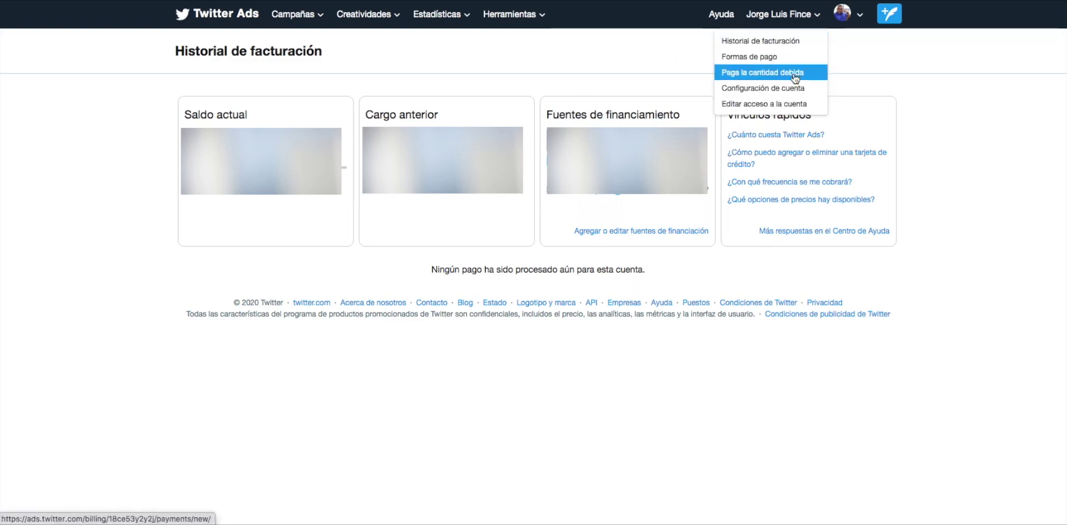
double_click(789, 103)
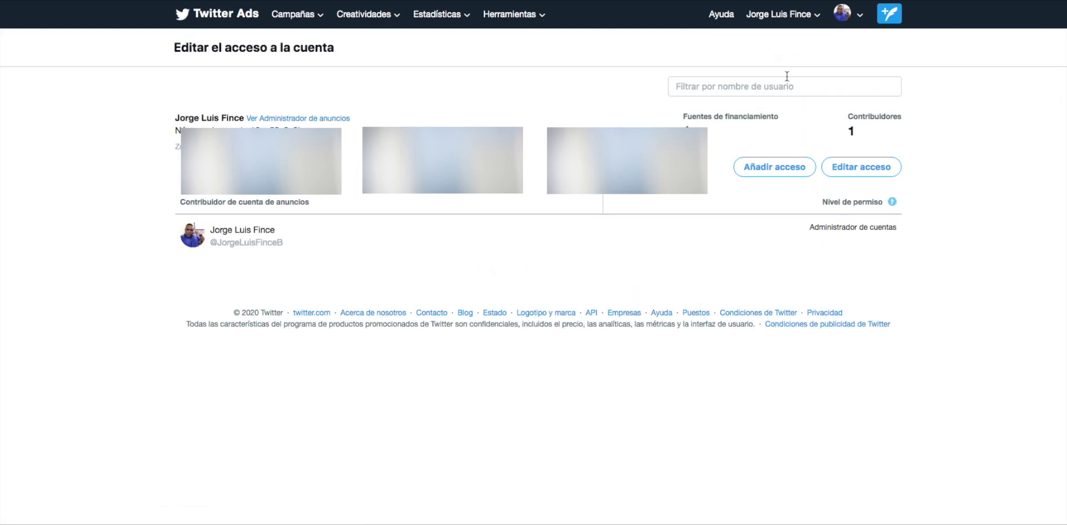
left_click(785, 25)
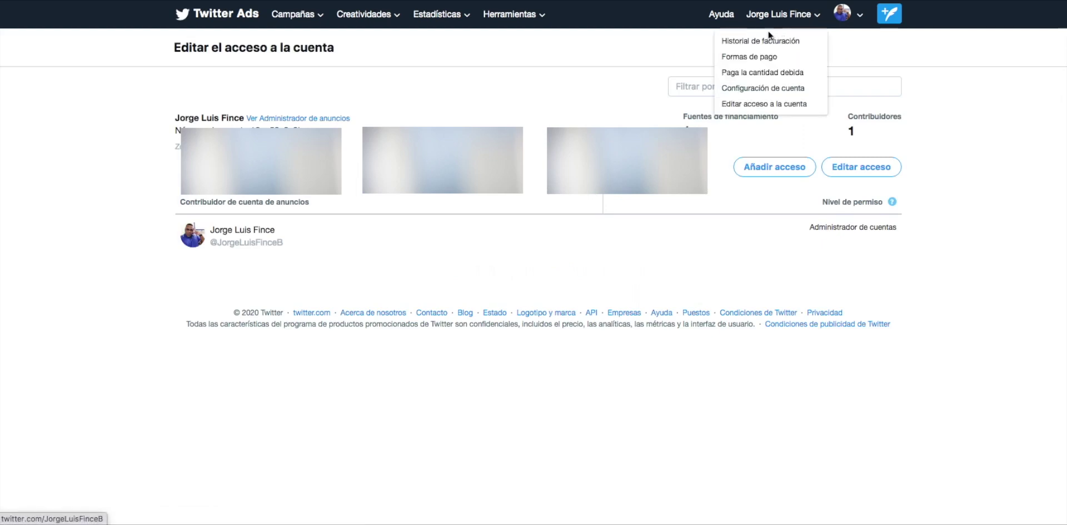
left_click(762, 41)
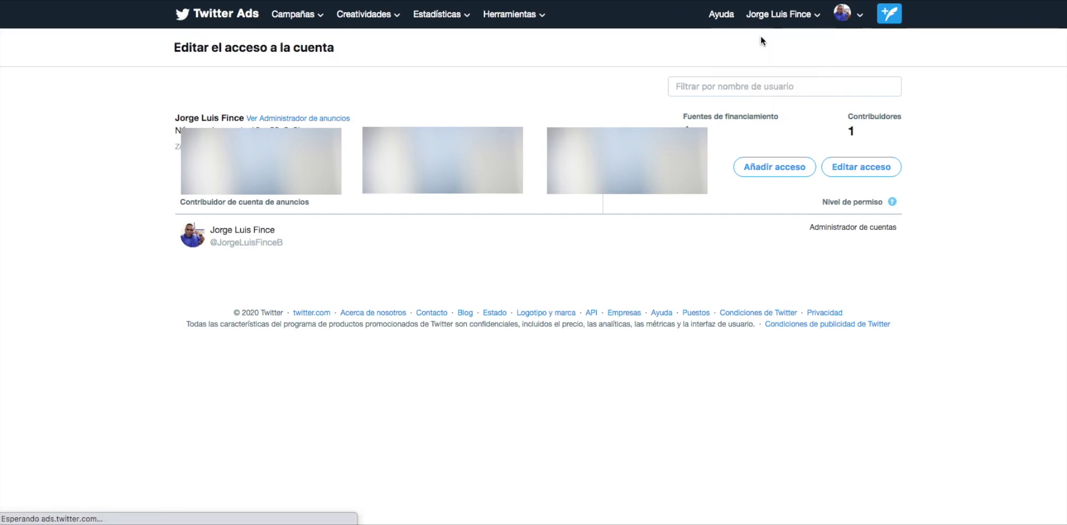
left_click(781, 17)
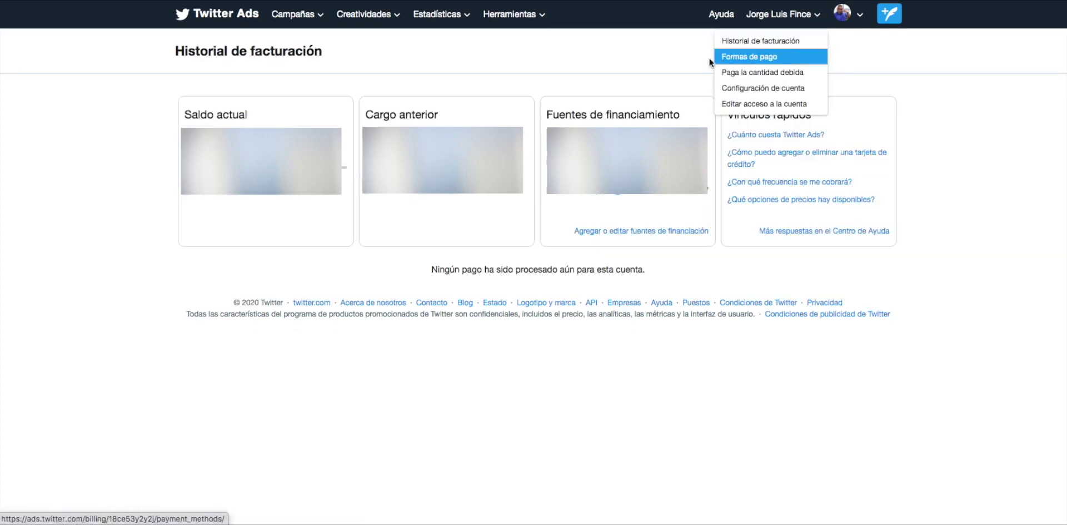
left_click(759, 57)
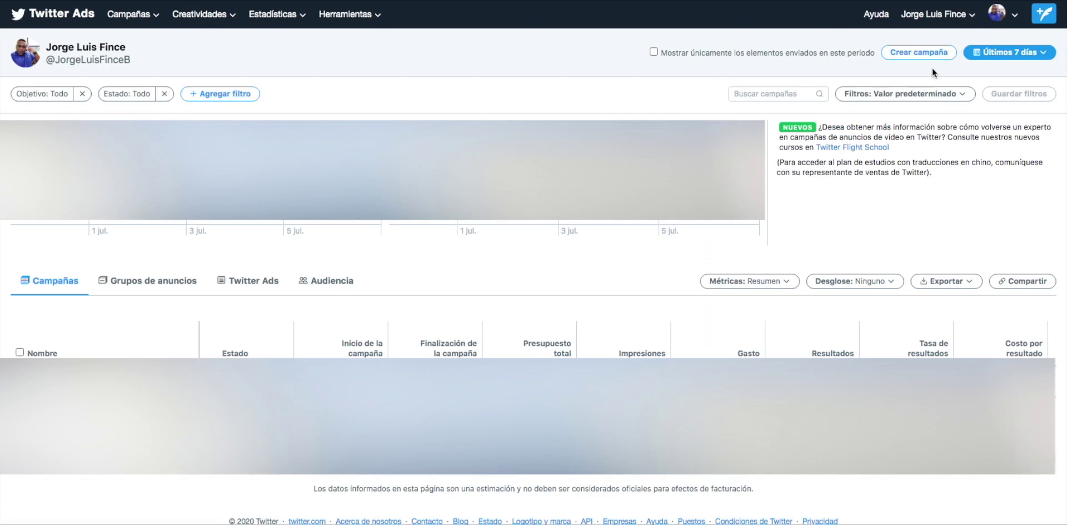
- Start a new campaign and try each available objective in turn, from Alcance through Seguidores to Reinteracciones con la app
left_click(919, 52)
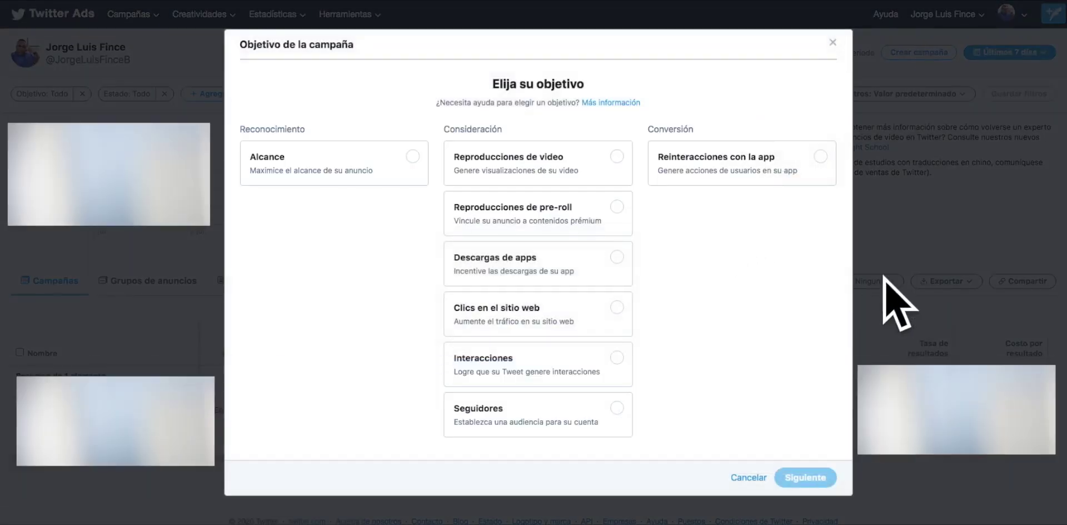
left_click(416, 156)
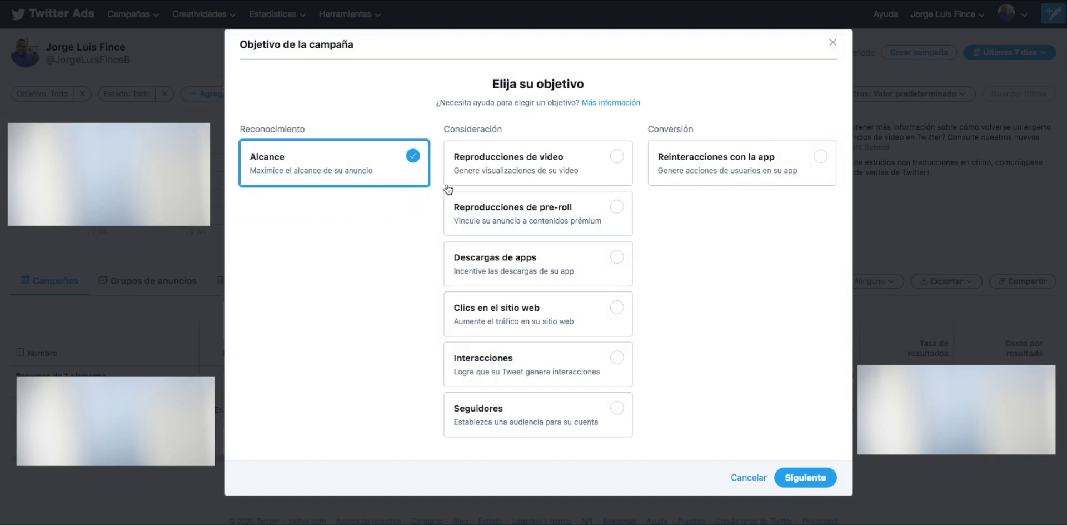
left_click(616, 160)
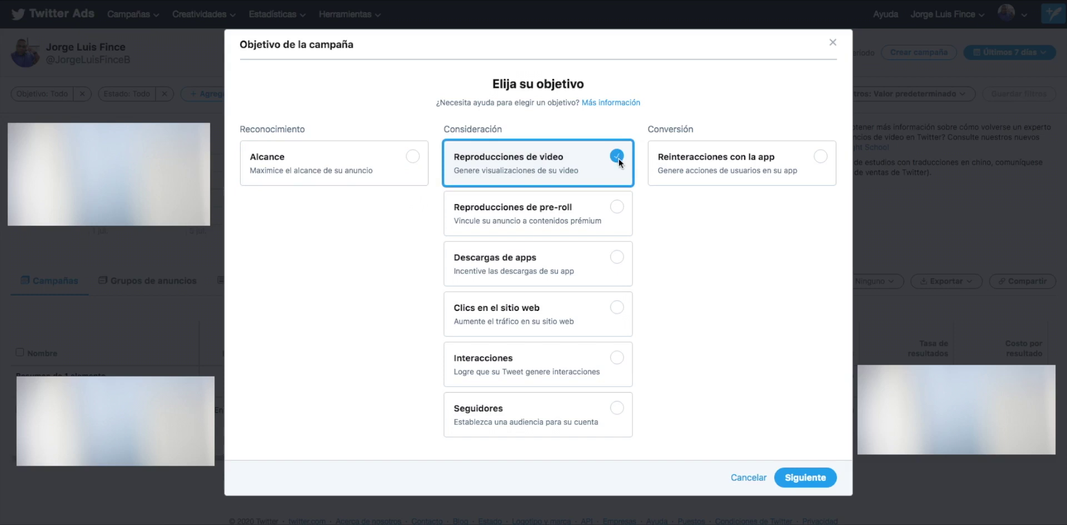
left_click(622, 209)
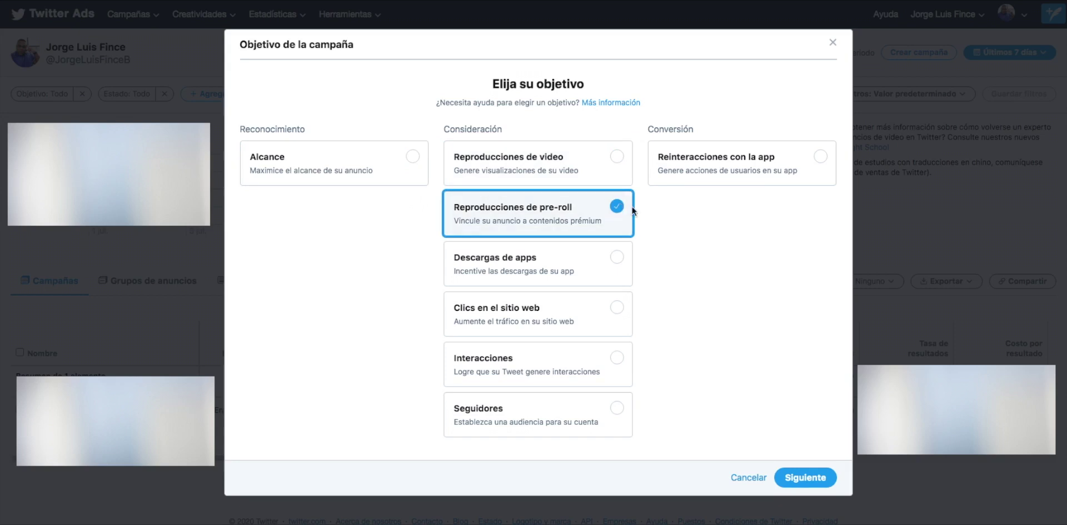
left_click(618, 259)
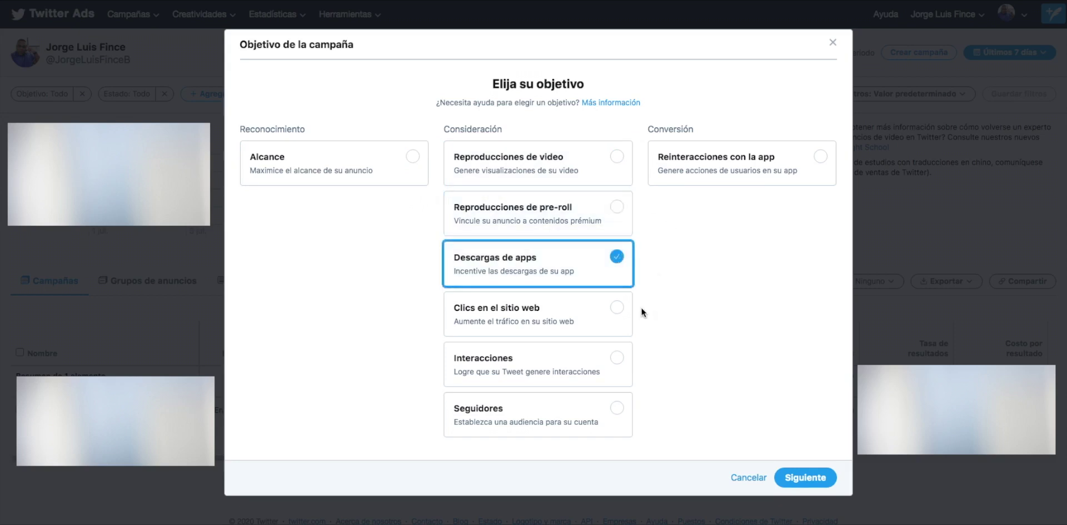
left_click(618, 307)
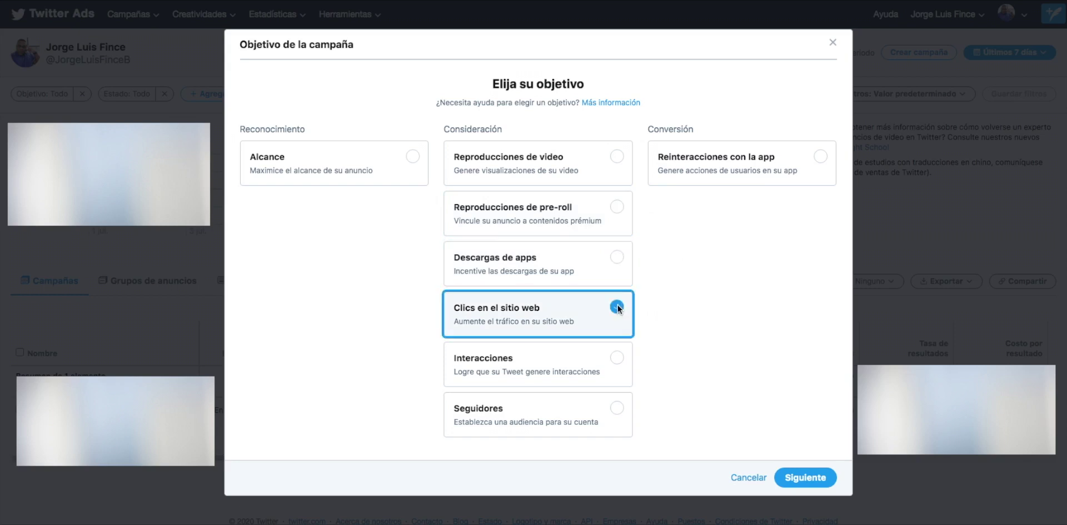
left_click(616, 357)
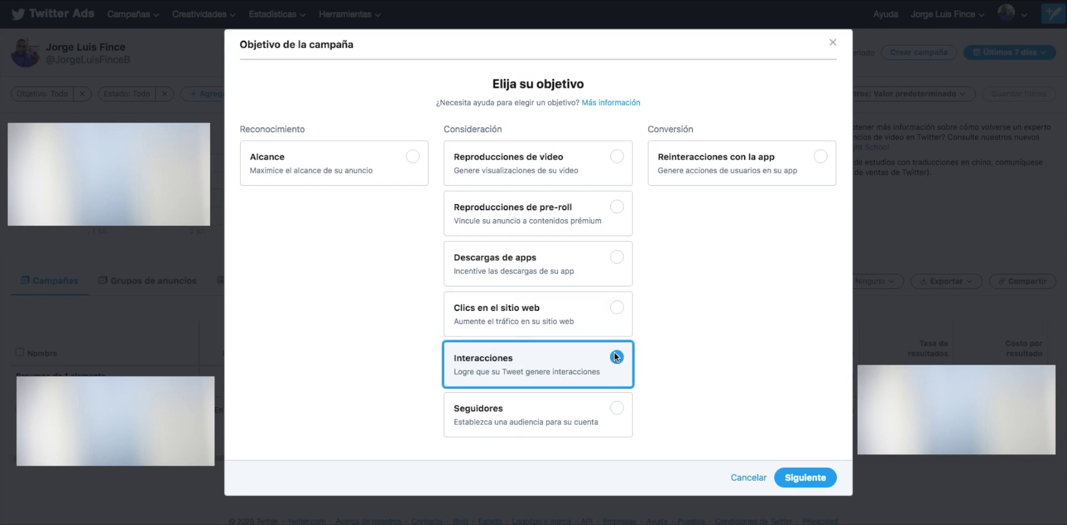
left_click(616, 414)
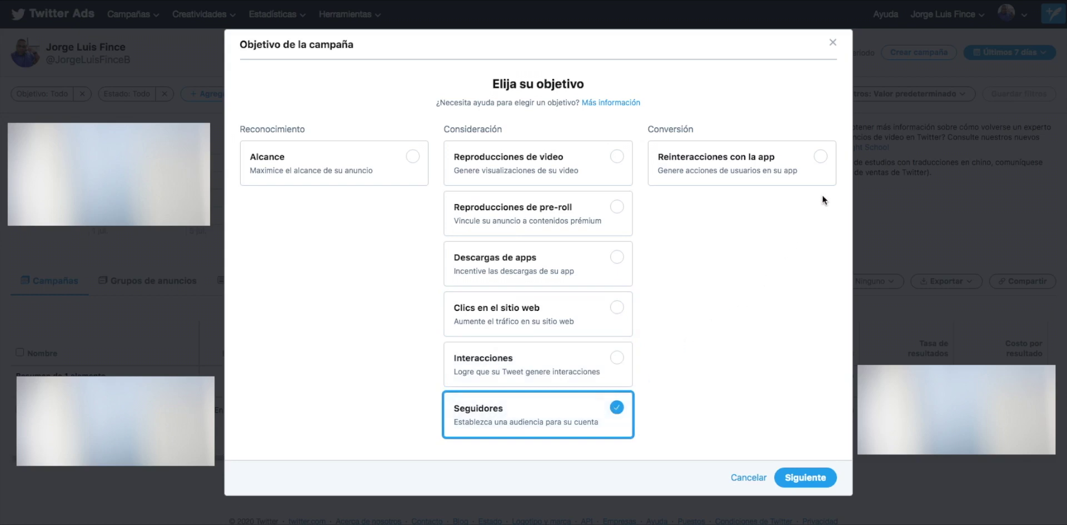
left_click(820, 157)
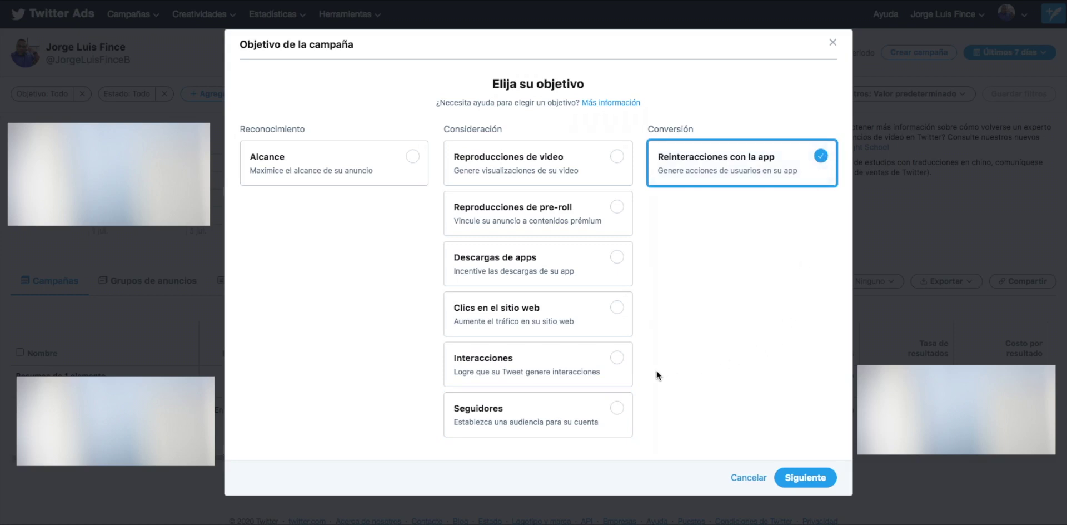
- Choose Interacciones as the campaign objective and continue to the campaign details
left_click(618, 357)
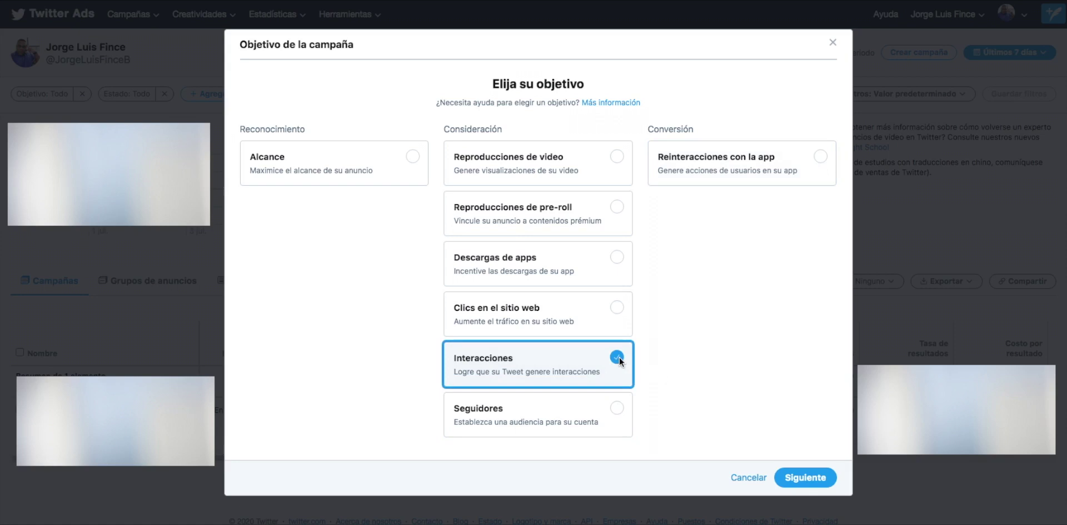
left_click(801, 476)
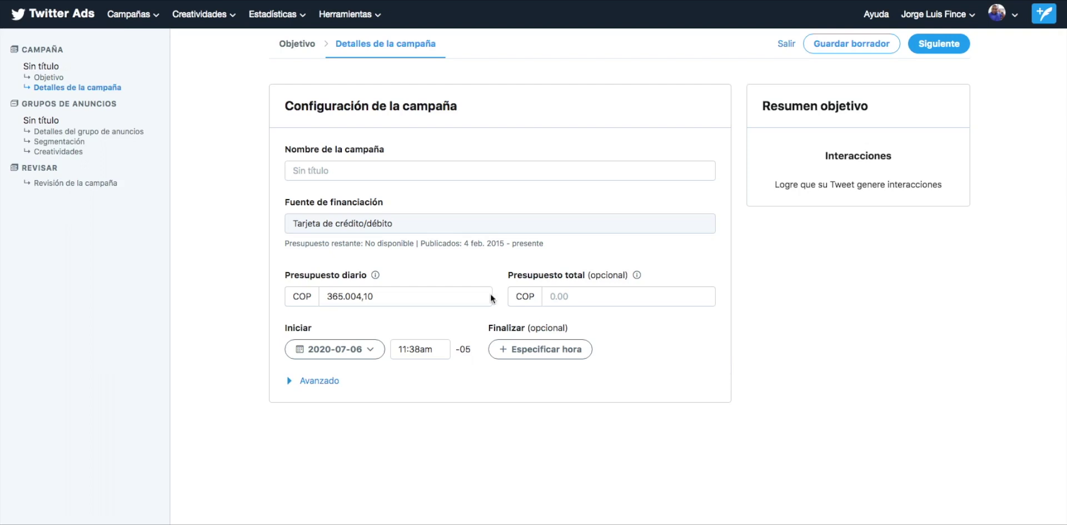
- Name the campaign "Interacción con mi tweets", check its advanced pacing options and continue to the ad group details
left_click(336, 175)
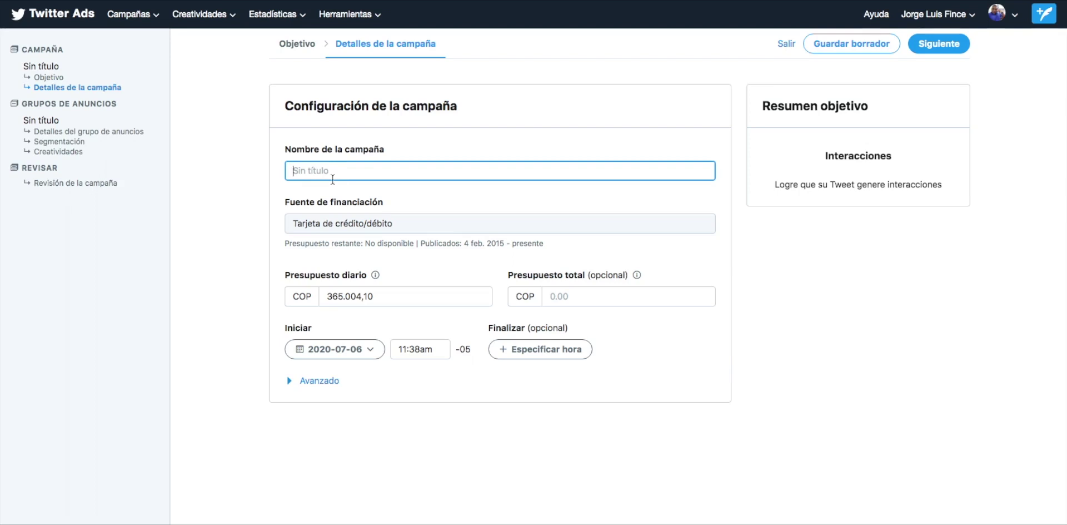
type("Interacción con mi tweets")
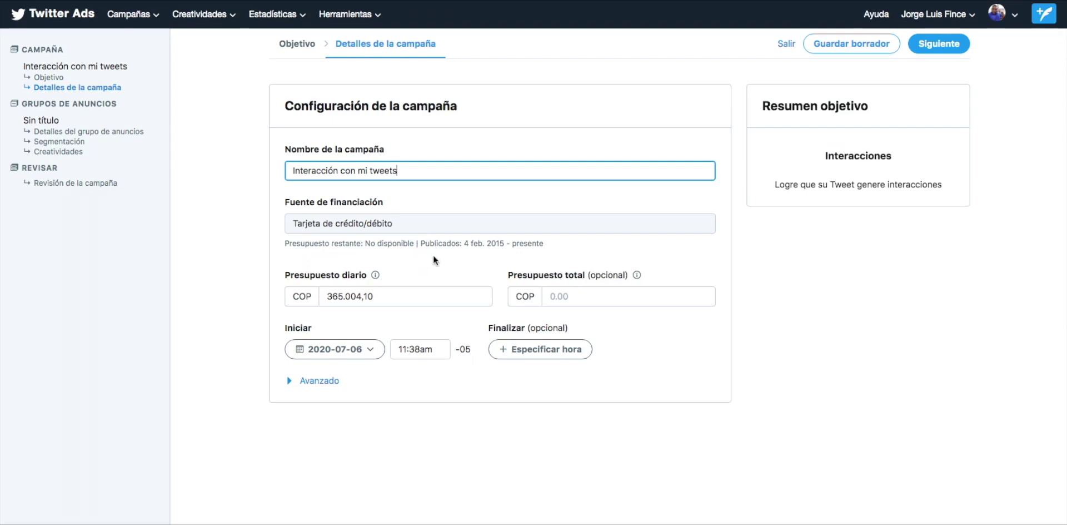
left_click(333, 382)
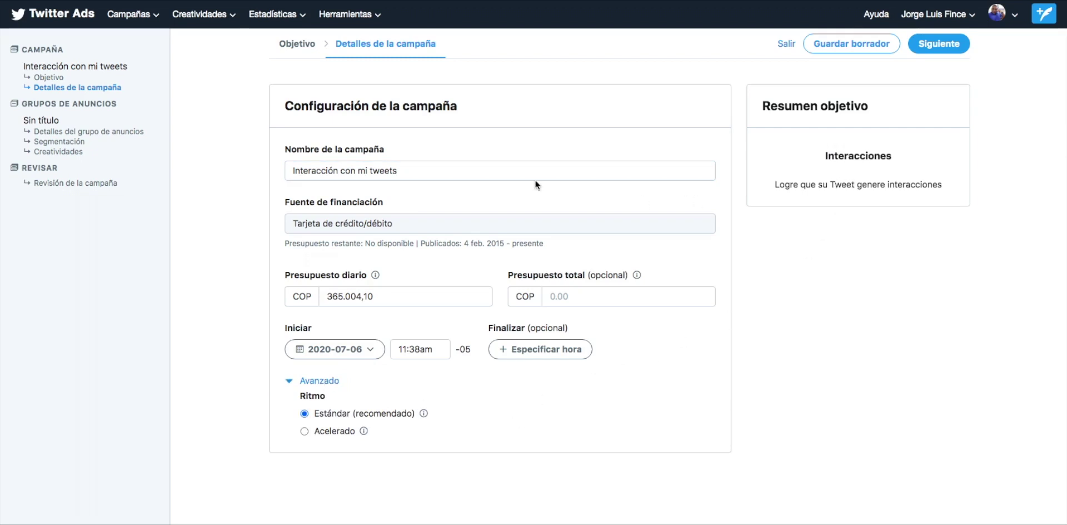
left_click(929, 51)
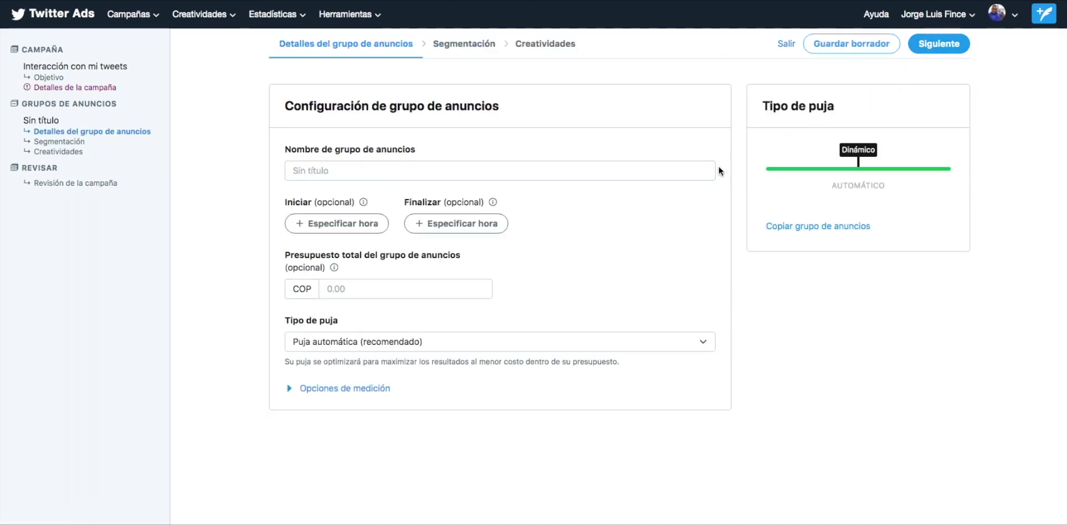
- Name the ad group "Colombia"
left_click(391, 167)
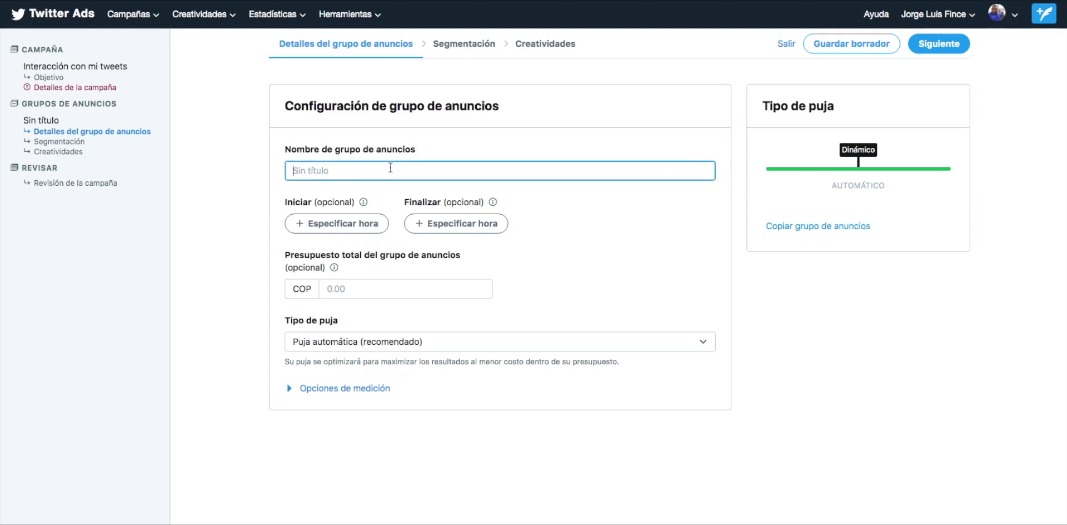
type("Co")
type("lombia")
left_click(573, 241)
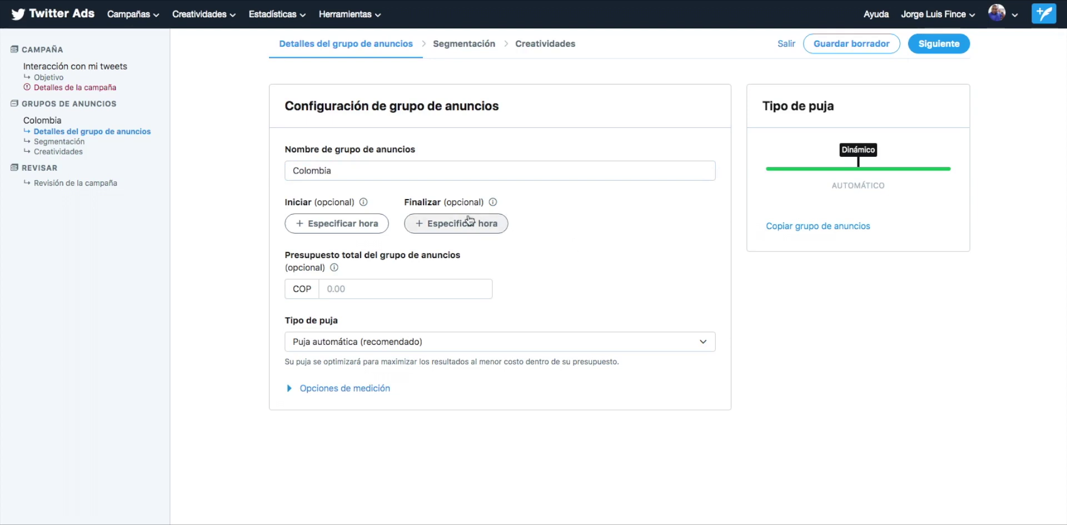
left_click(356, 224)
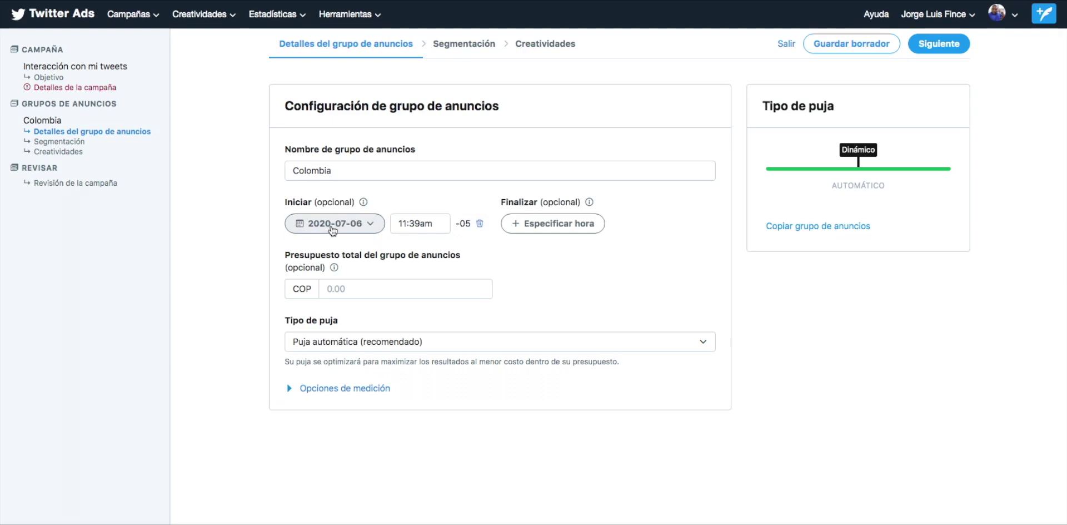
left_click(578, 225)
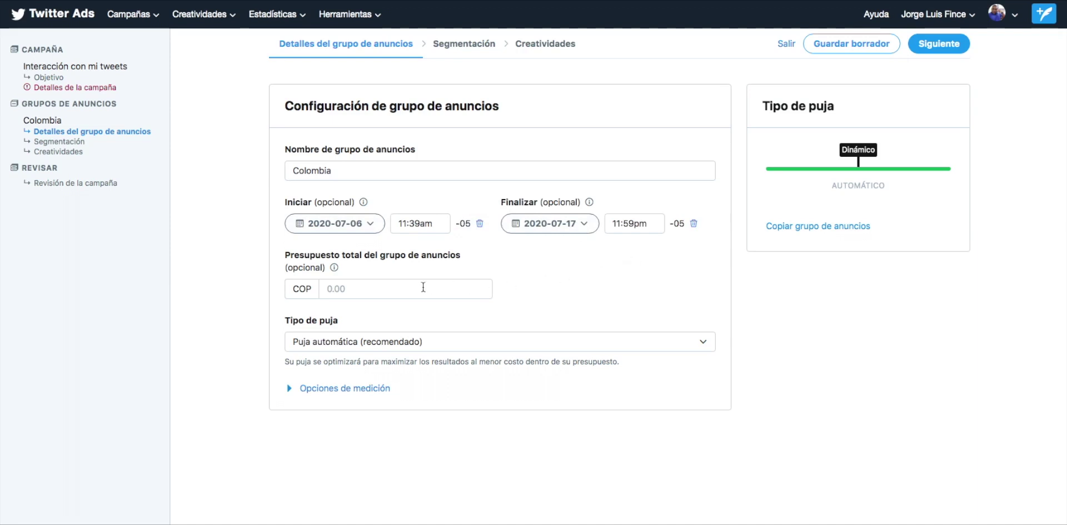
left_click(406, 287)
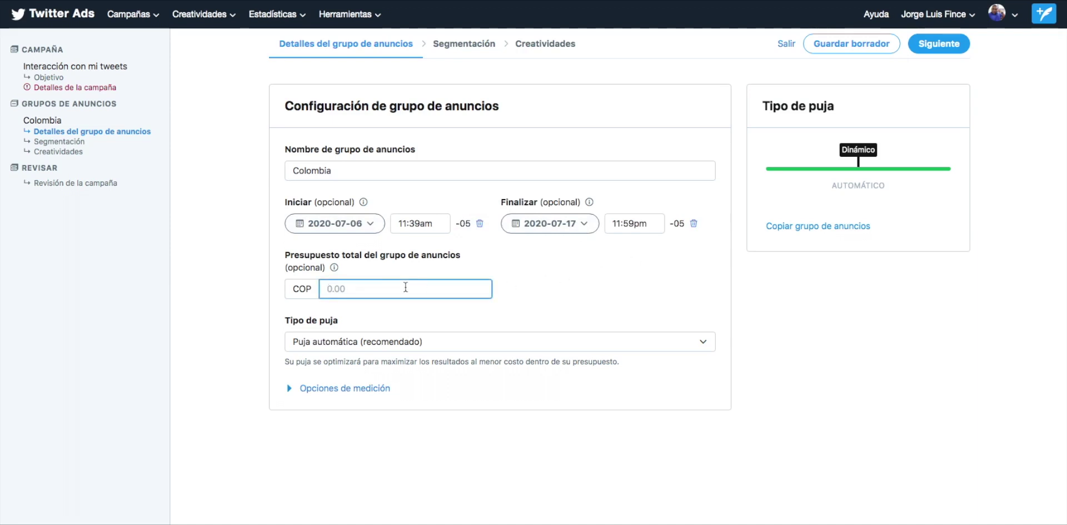
type("300000")
left_click(525, 312)
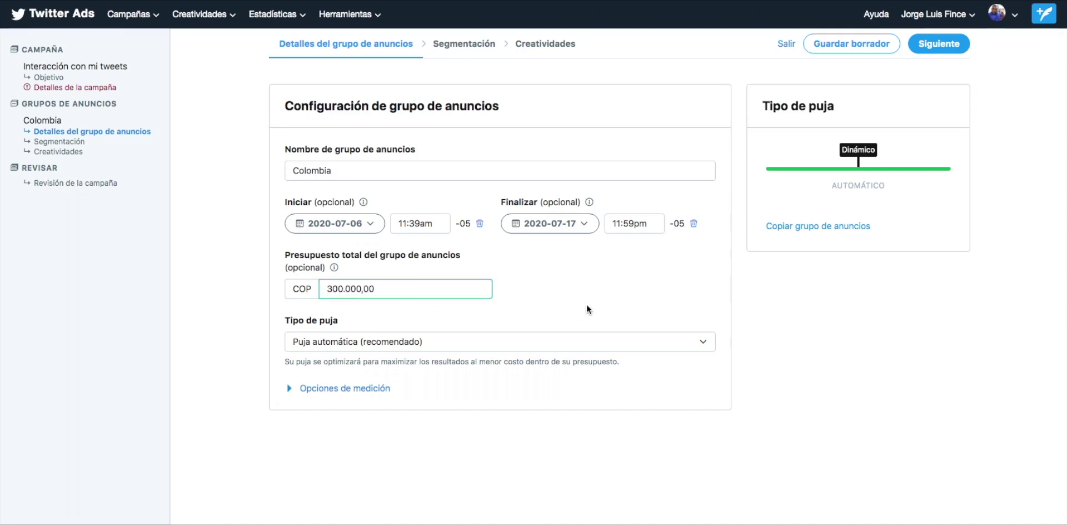
- Keep the automatic bid type for the Colombia ad group, expand its measurement options and continue to the segmentation settings
left_click(563, 343)
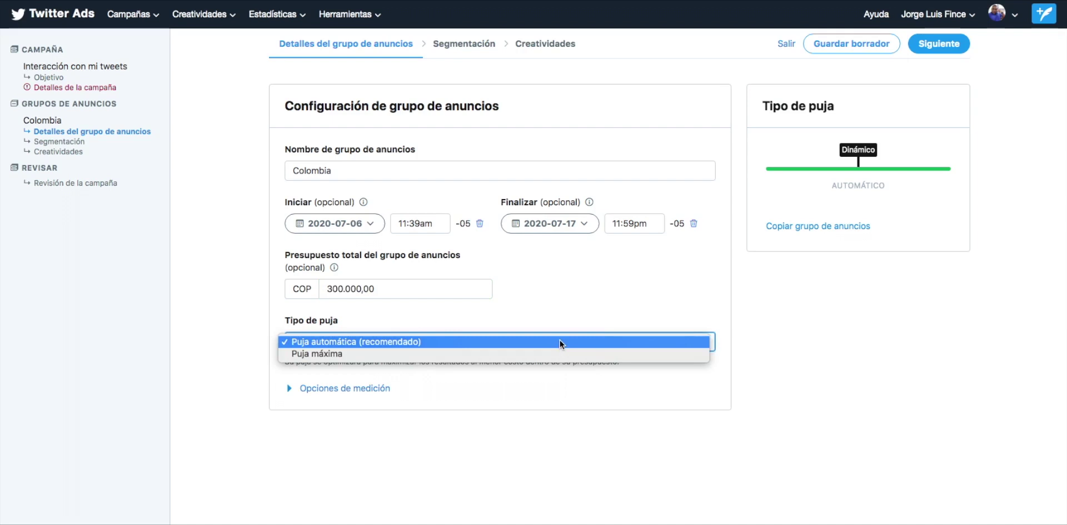
left_click(558, 313)
left_click(348, 389)
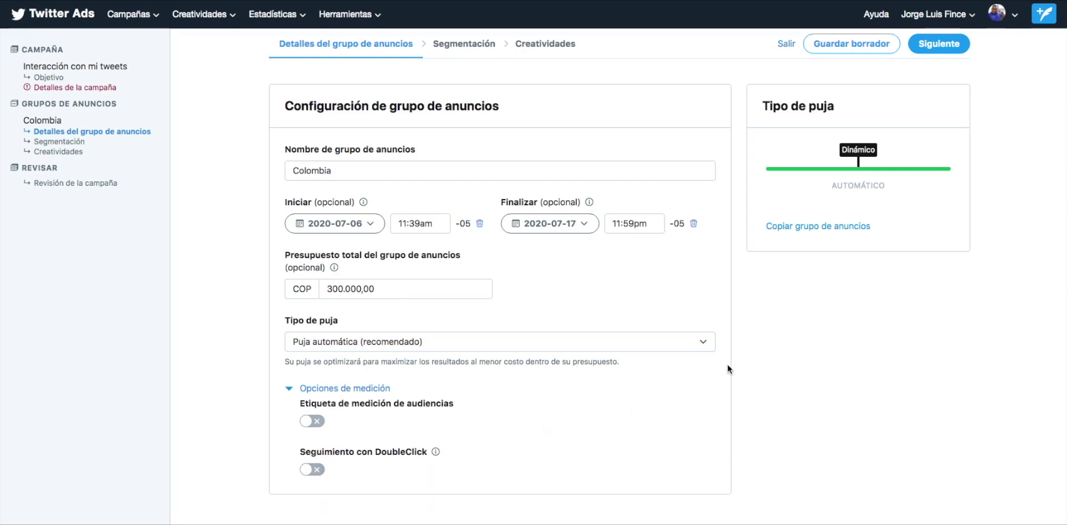
left_click(932, 48)
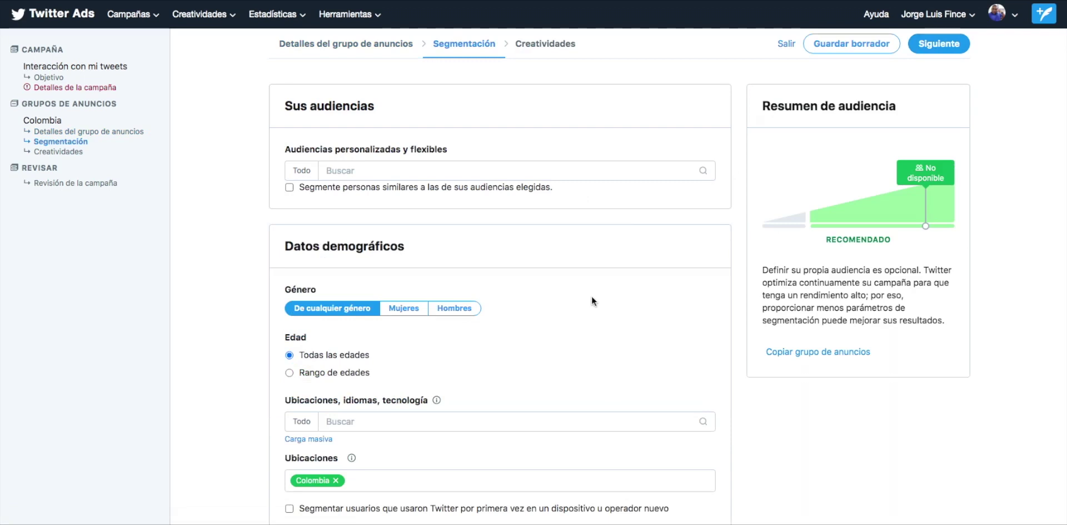
- Browse the flexible audiences category and enable targeting of people similar to the chosen audiences
left_click(453, 169)
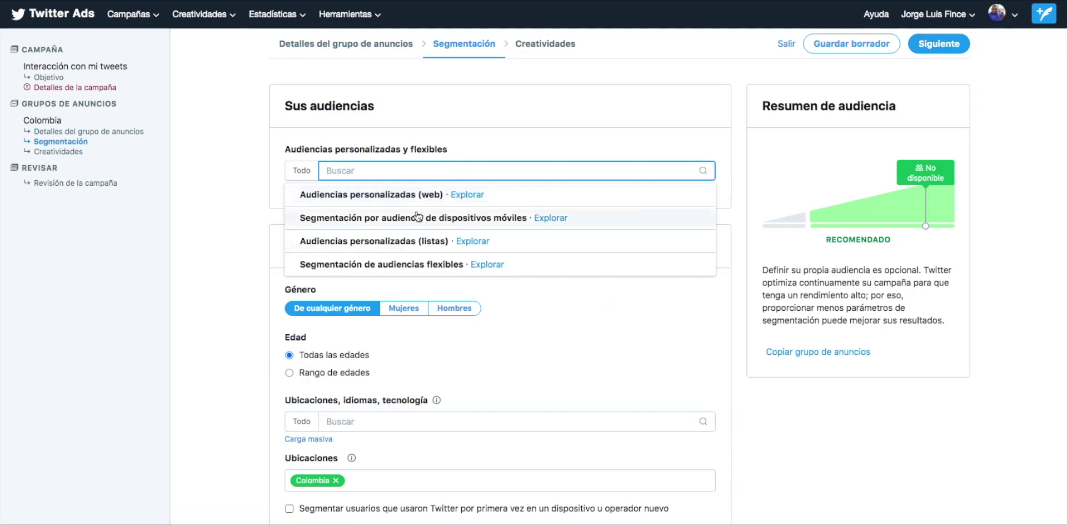
left_click(434, 265)
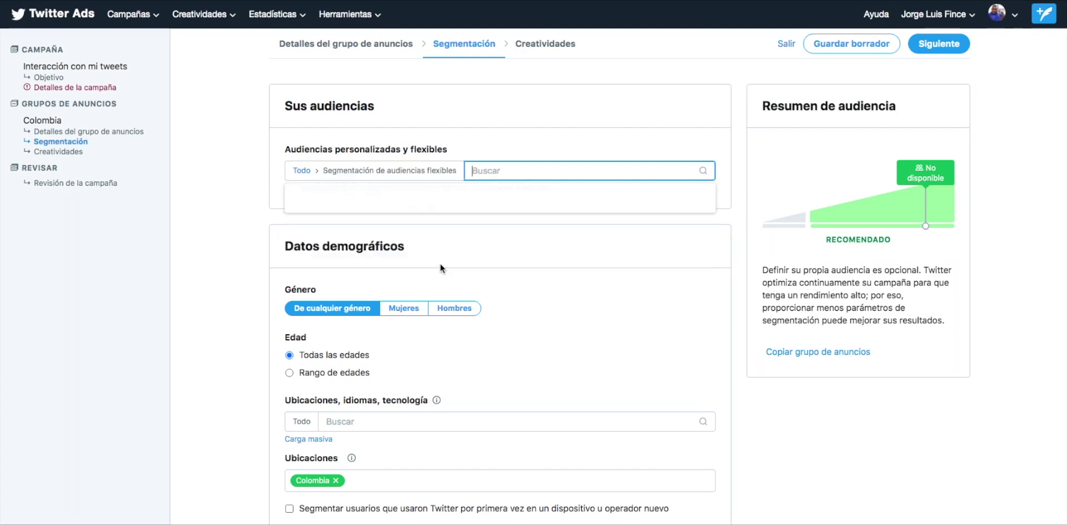
left_click(570, 244)
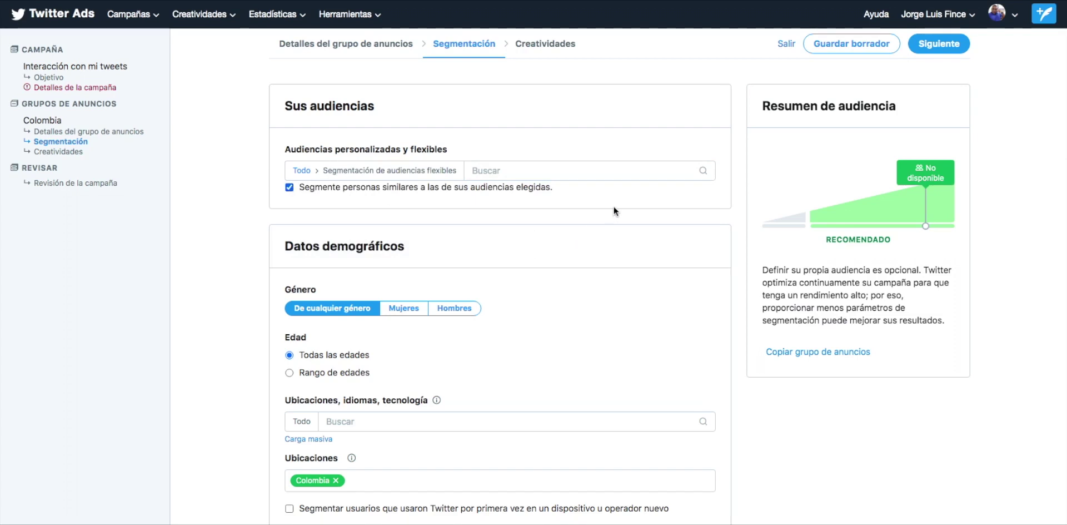
left_click(497, 169)
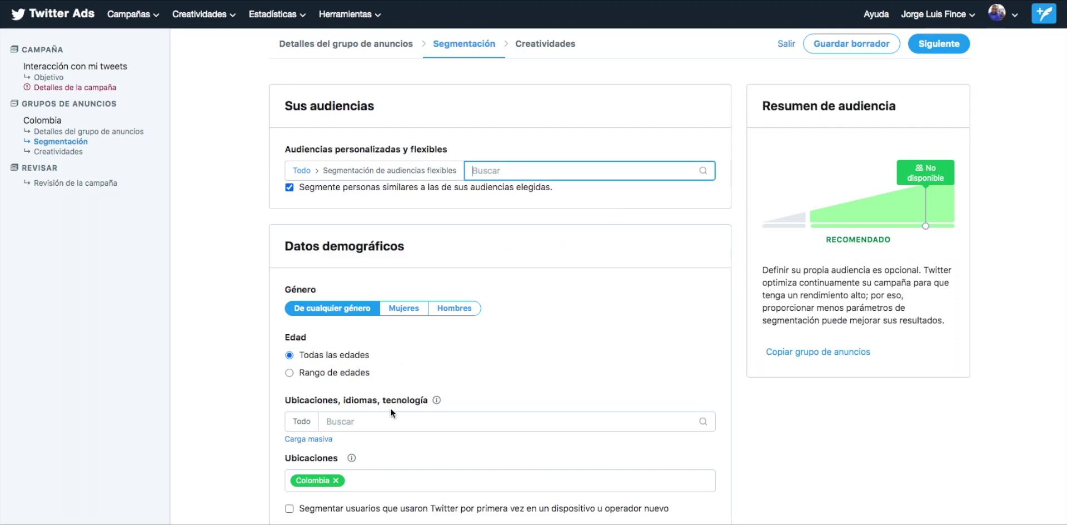
- Search the locations, languages and technology options for "Colo" and clear the search
left_click(385, 419)
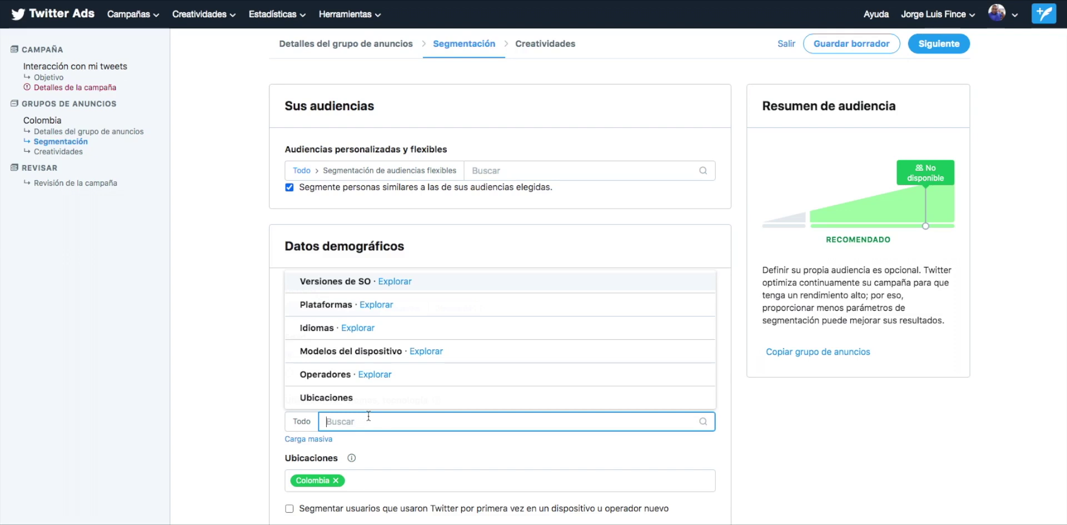
type("Colo")
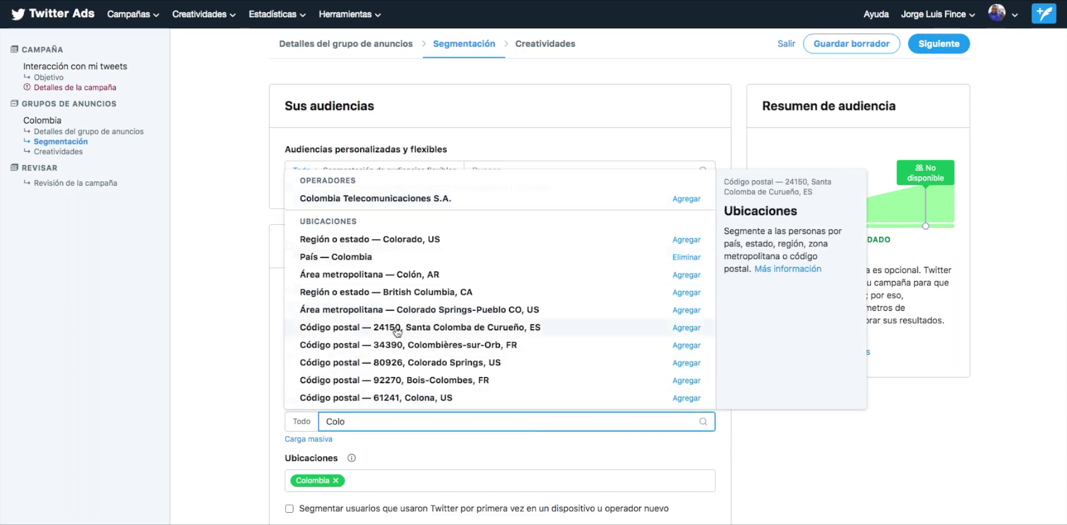
left_click(461, 472)
left_click(374, 419)
key("BackSpace")
key("BackSpace")
key("BackSpace")
key("BackSpace")
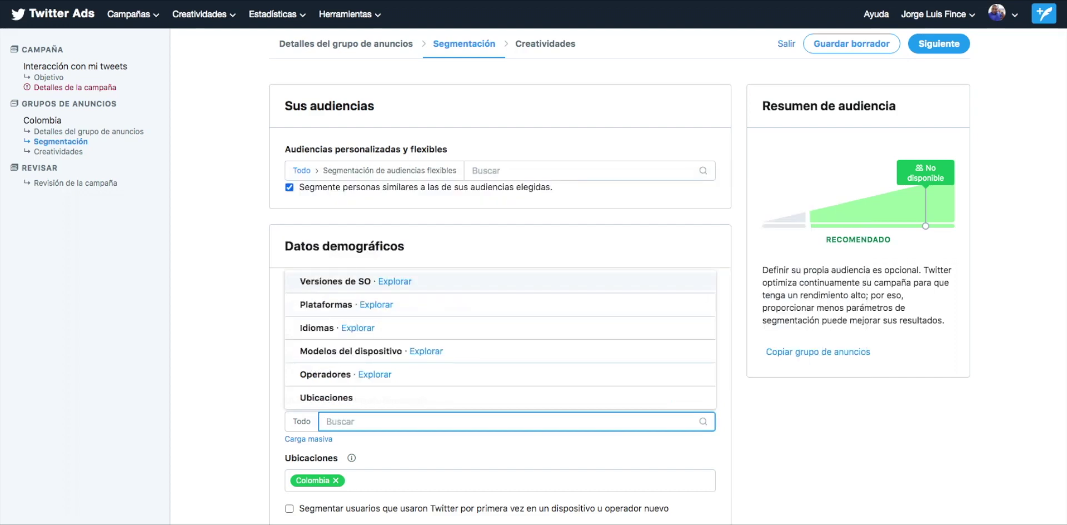
left_click(432, 452)
scroll(769, 437, "down", 4)
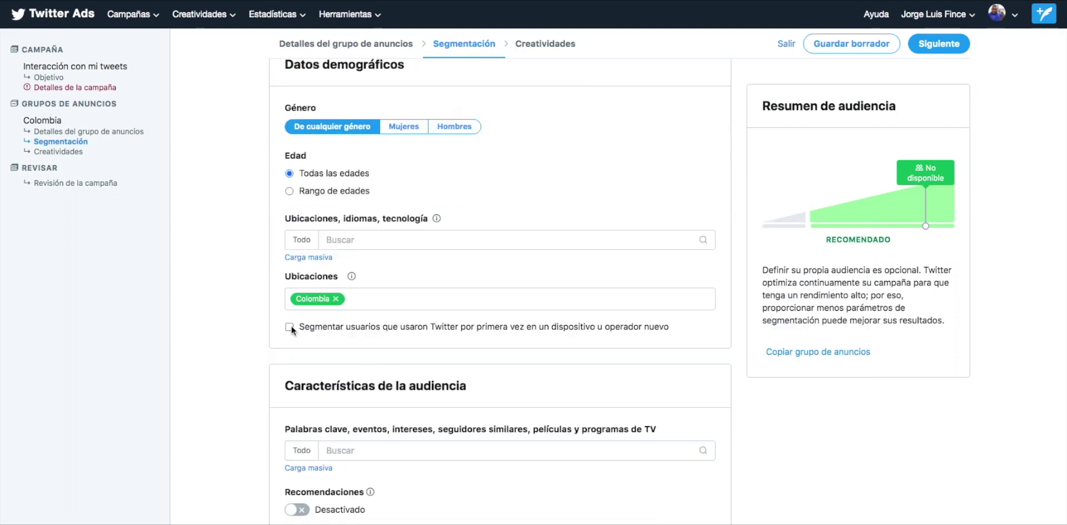
left_click(291, 327)
left_click(289, 328)
- Search the audience characteristics for "Social, Política," and add users similar to followers of Igualdad, LGTBi y Política Social Región de Murcia
left_click(409, 449)
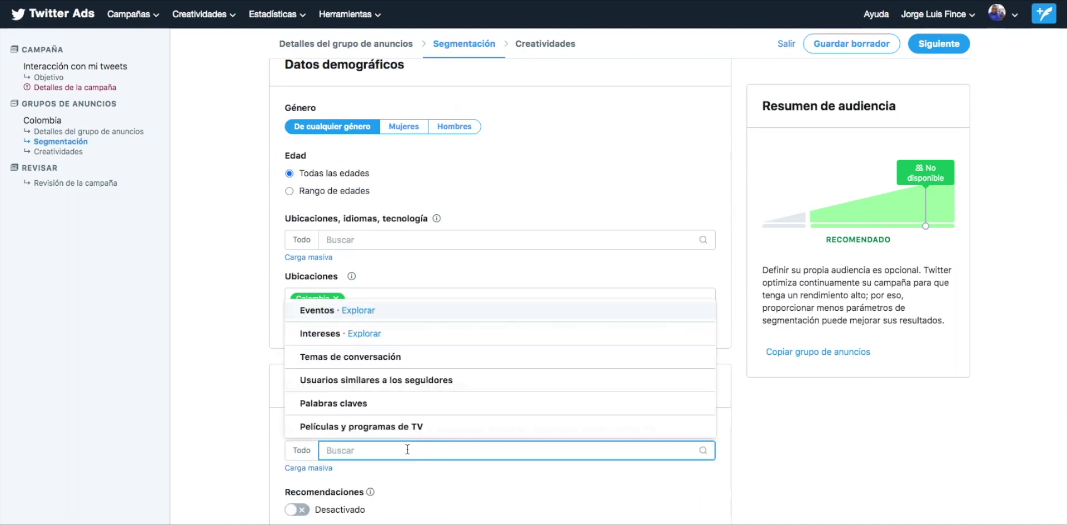
type("Soci")
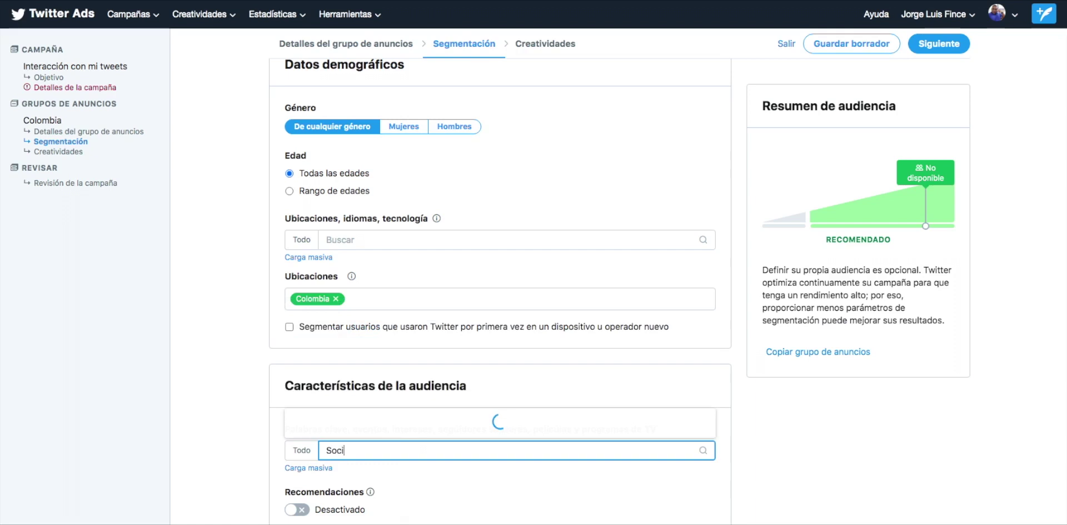
type("al, Politica,")
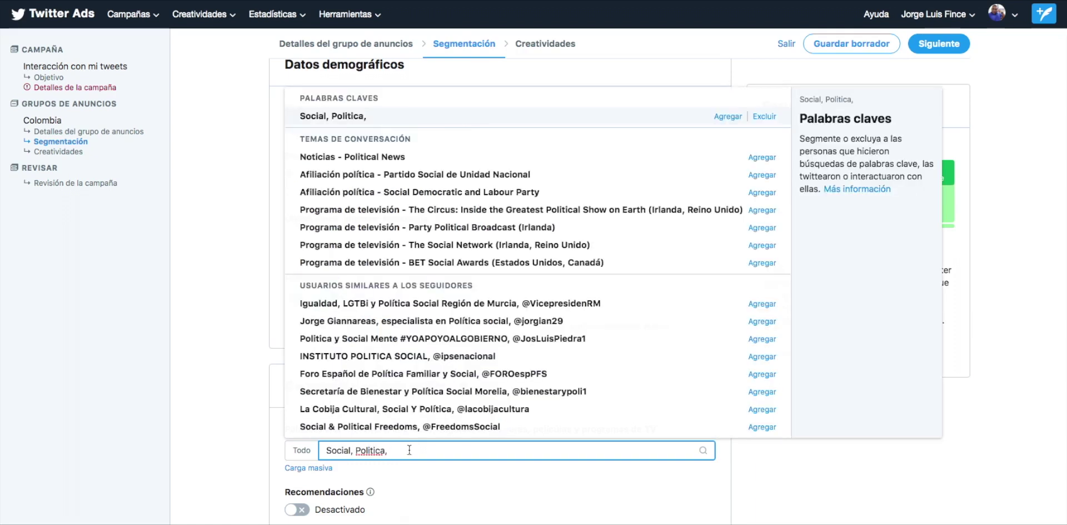
right_click(380, 451)
left_click(409, 339)
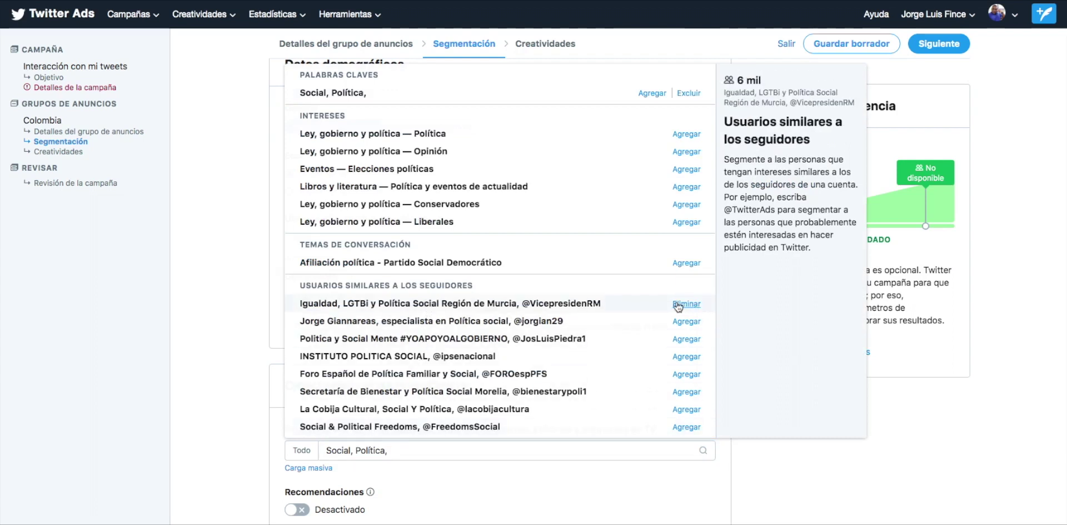
left_click(506, 468)
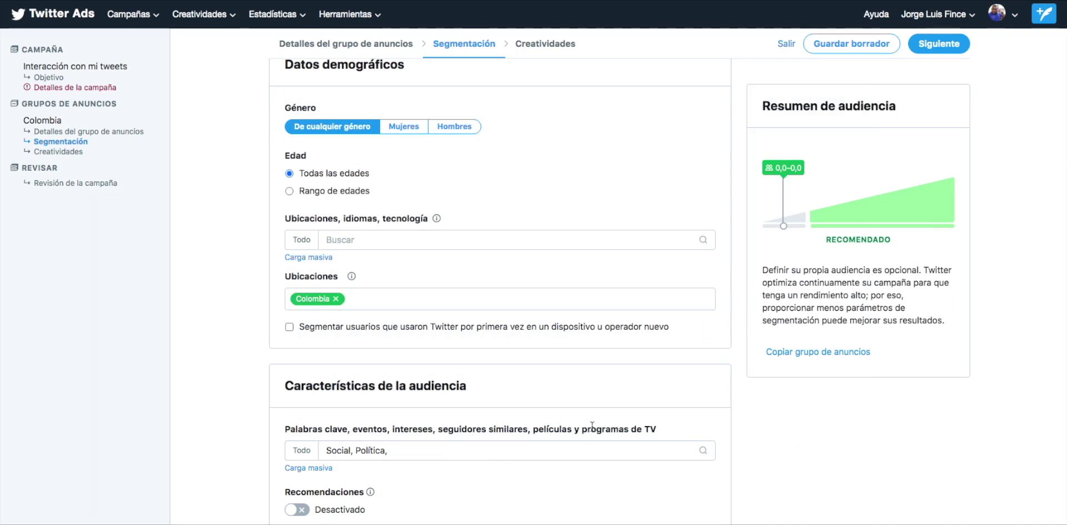
- Add the interest "Ley, gobierno y política — Política" to the audience characteristics and review the segmentation settings
left_click(450, 450)
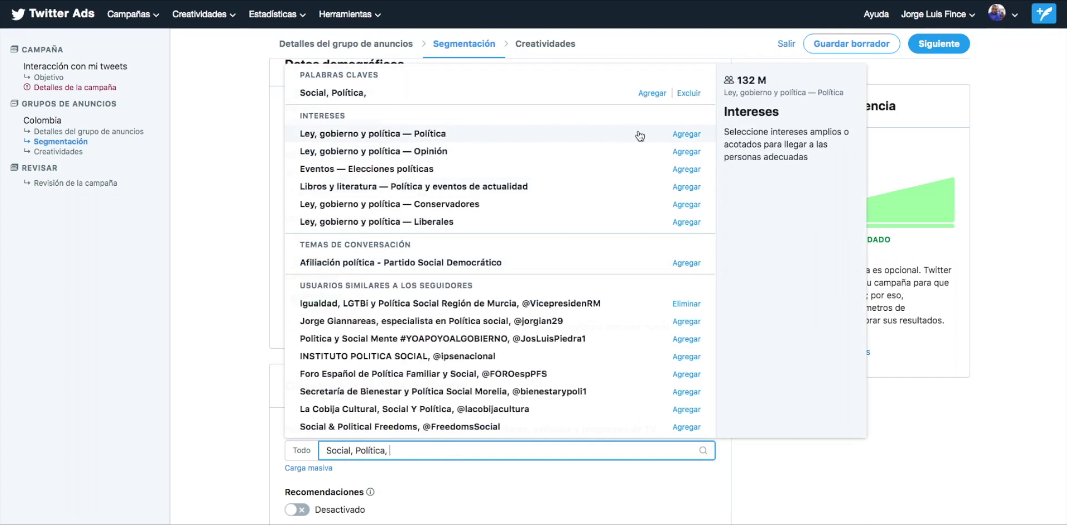
left_click(685, 134)
left_click(1021, 353)
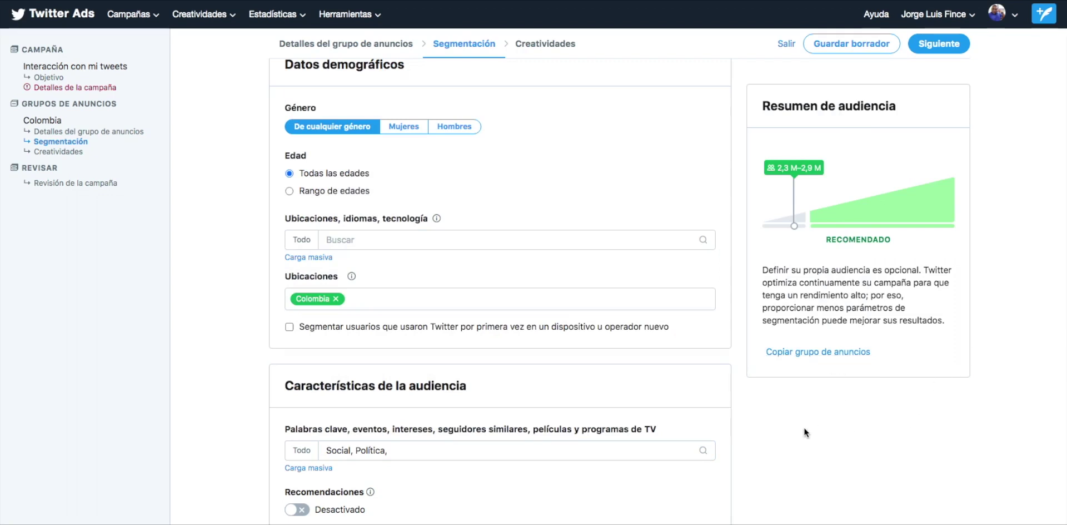
scroll(802, 424, "down", 5)
scroll(802, 424, "up", 5)
scroll(801, 423, "up", 4)
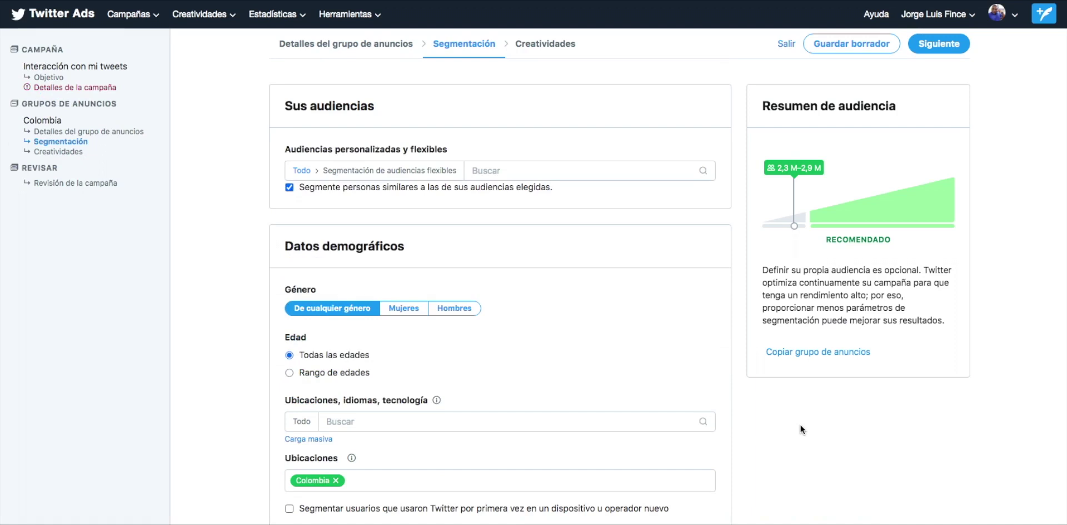
- Reopen the campaign details and set the daily budget to COP 365.004,00
left_click(64, 89)
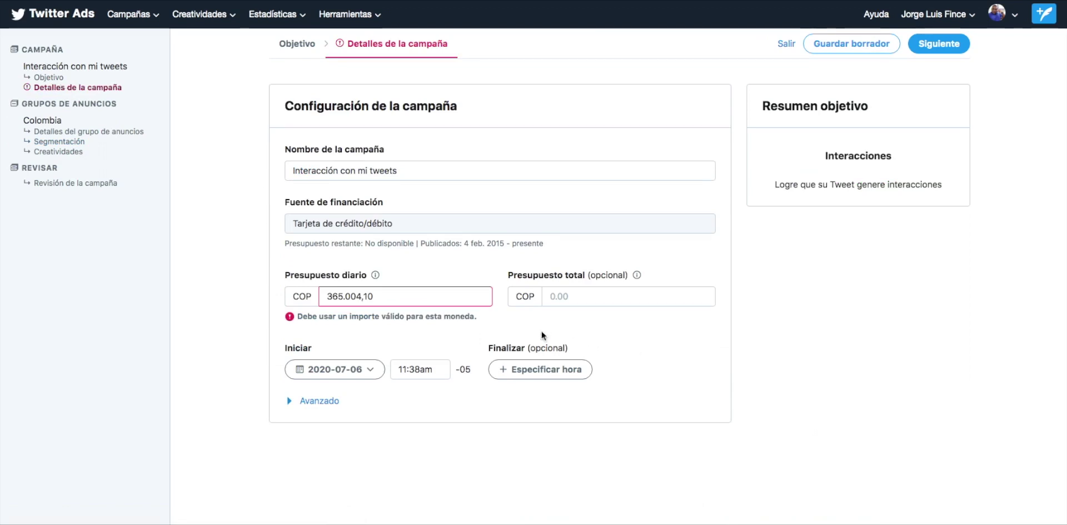
left_click(402, 295)
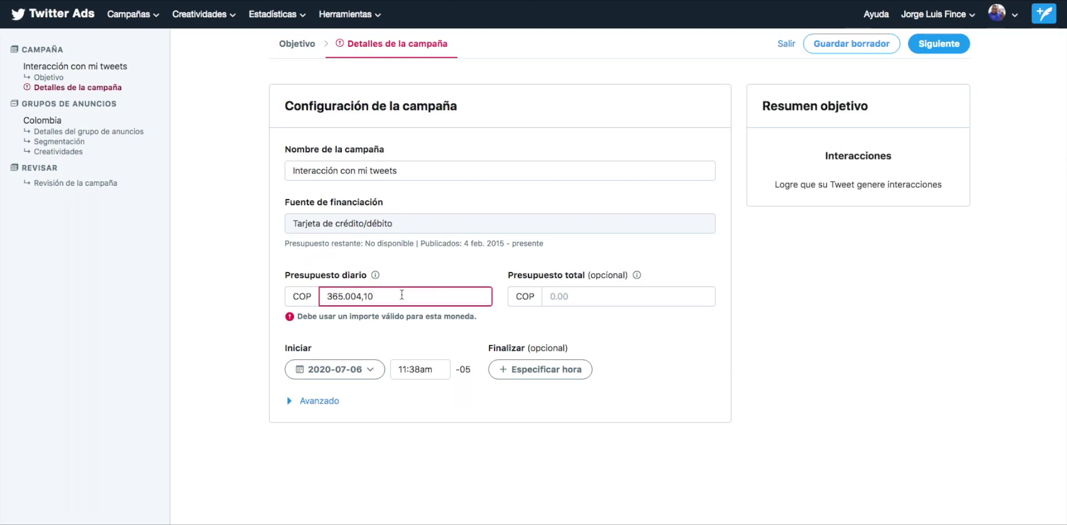
key("BackSpace")
key("BackSpace")
key("BackSpace")
type("4,00")
left_click(716, 360)
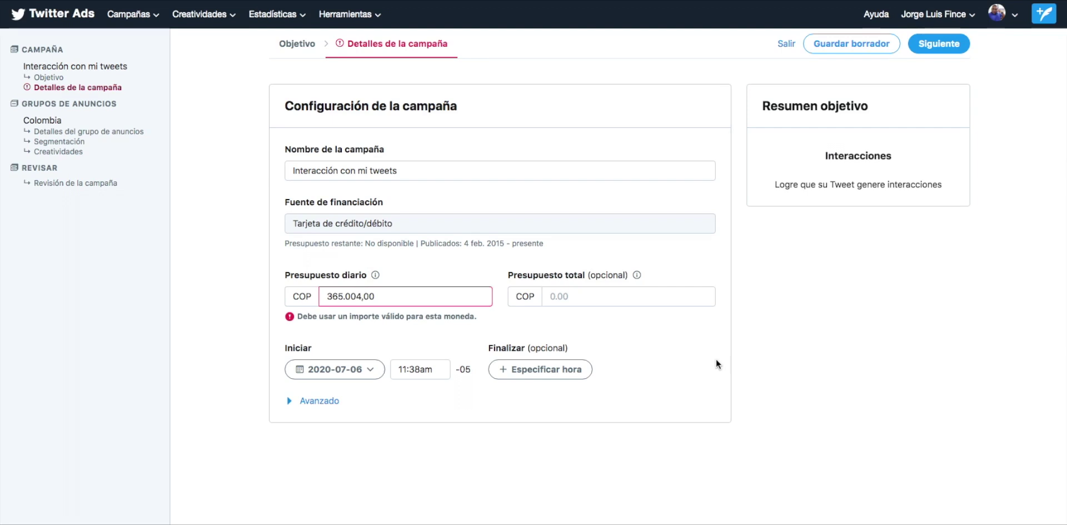
- Set the campaign's daily budget to COP 365.000,00
left_click(429, 299)
left_click(842, 392)
left_click(421, 297)
key("BackSpace")
key("BackSpace")
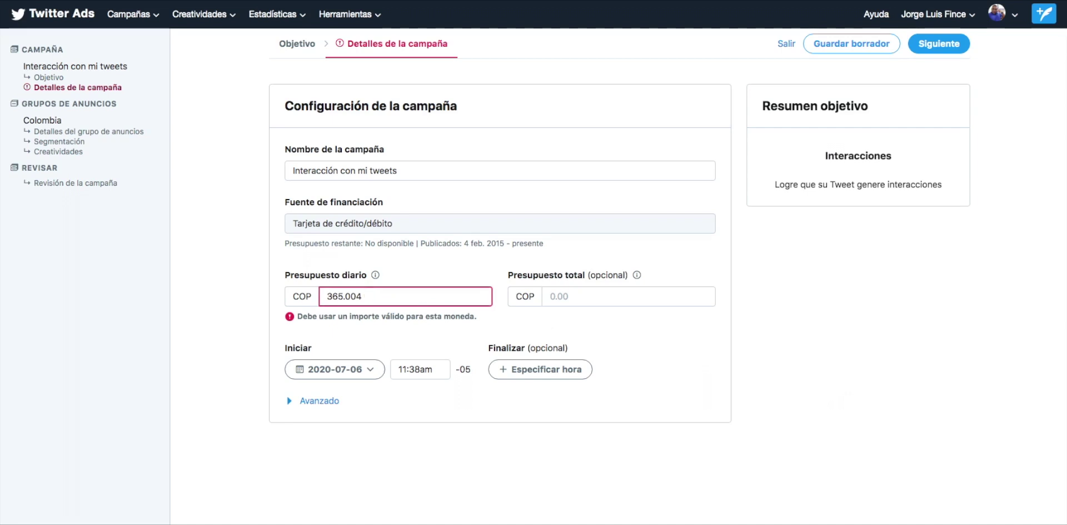
key("BackSpace")
type("00")
key("BackSpace")
type(",")
type(",00")
left_click(779, 363)
- Leave the total budget empty and continue through the ad group details and segmentation to the creatives selection
left_click(603, 296)
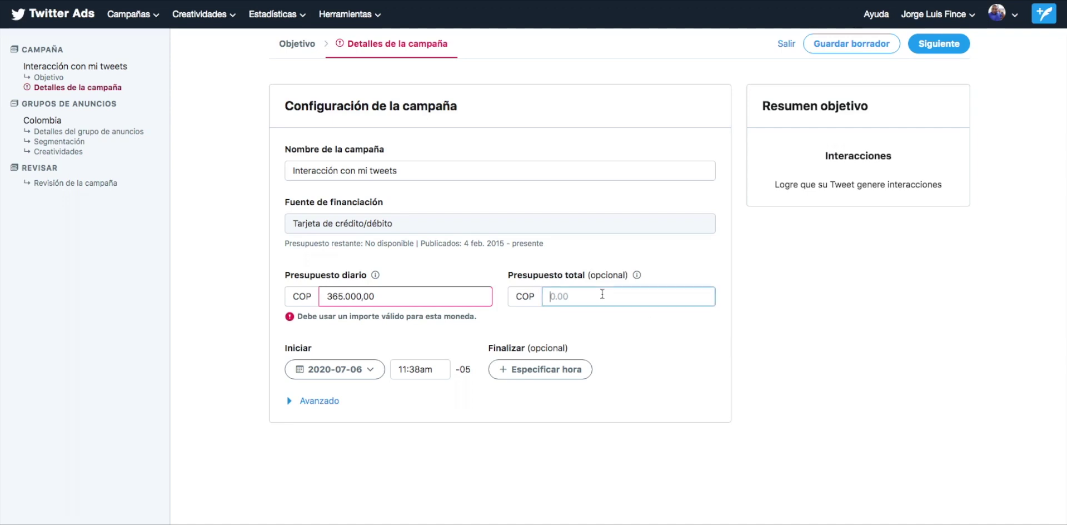
left_click(397, 296)
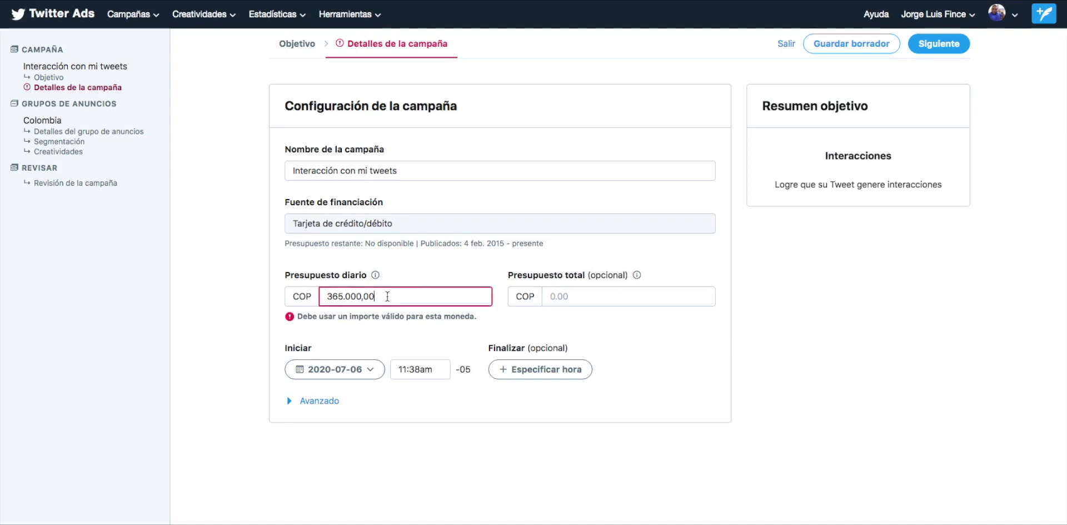
left_click(289, 322)
left_click(953, 42)
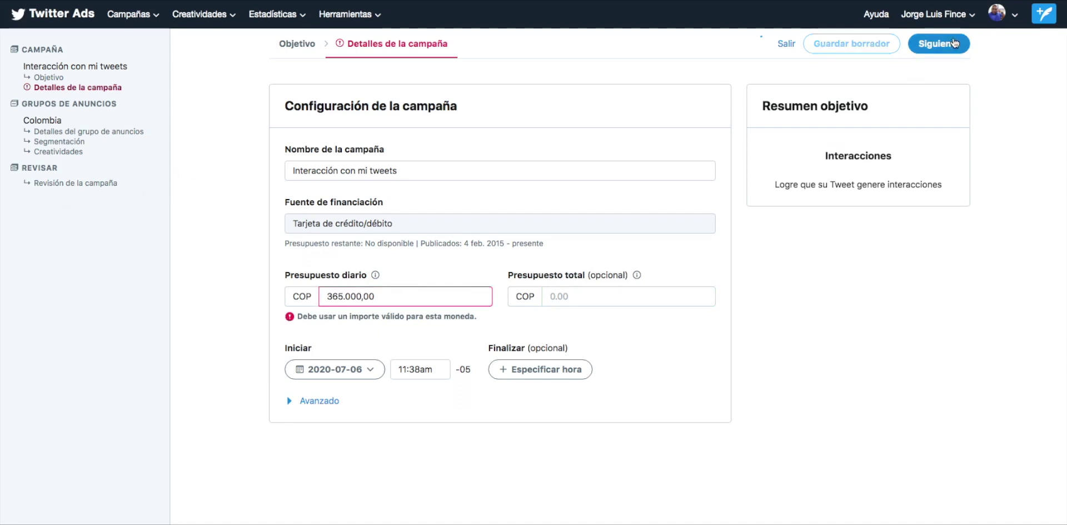
left_click(952, 47)
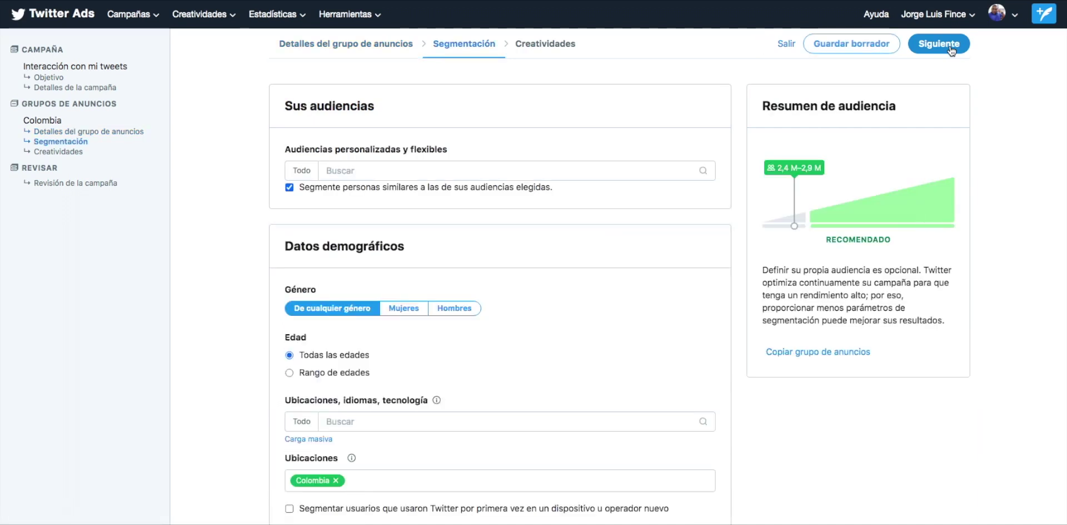
left_click(951, 49)
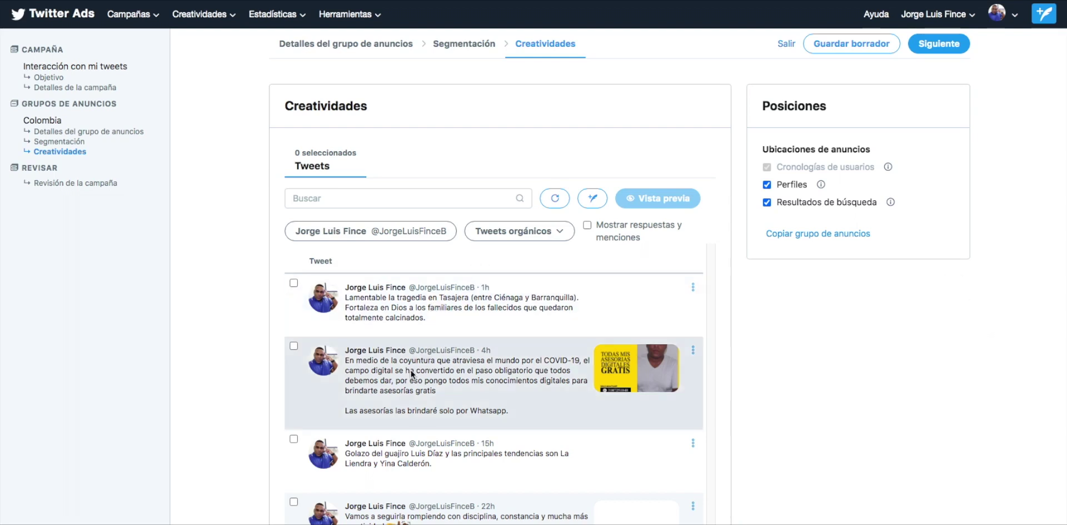
- Select only the tweet offering free digital advice during COVID-19 as the ad creative and look through the other organic tweets
scroll(410, 384, "down", 5)
scroll(389, 411, "up", 5)
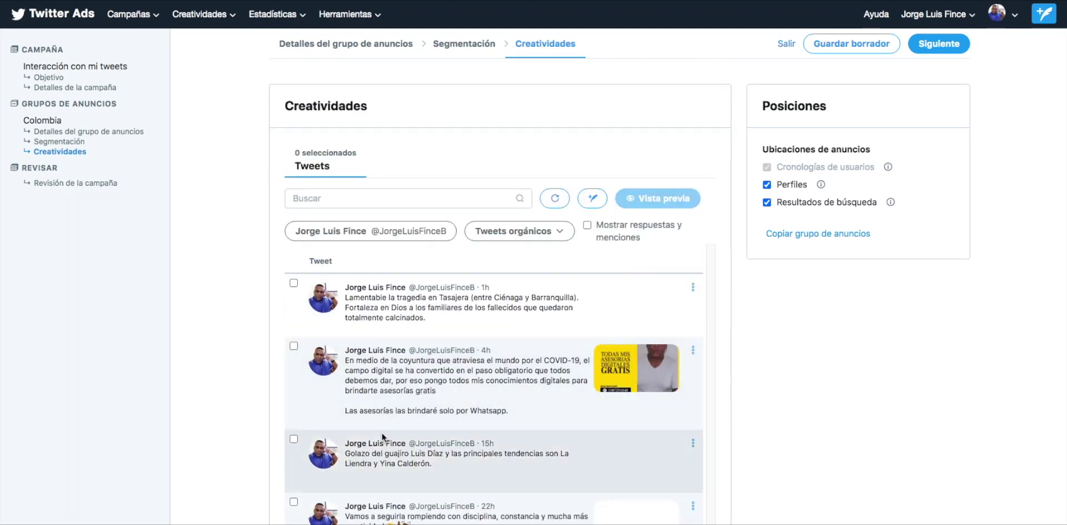
left_click(292, 345)
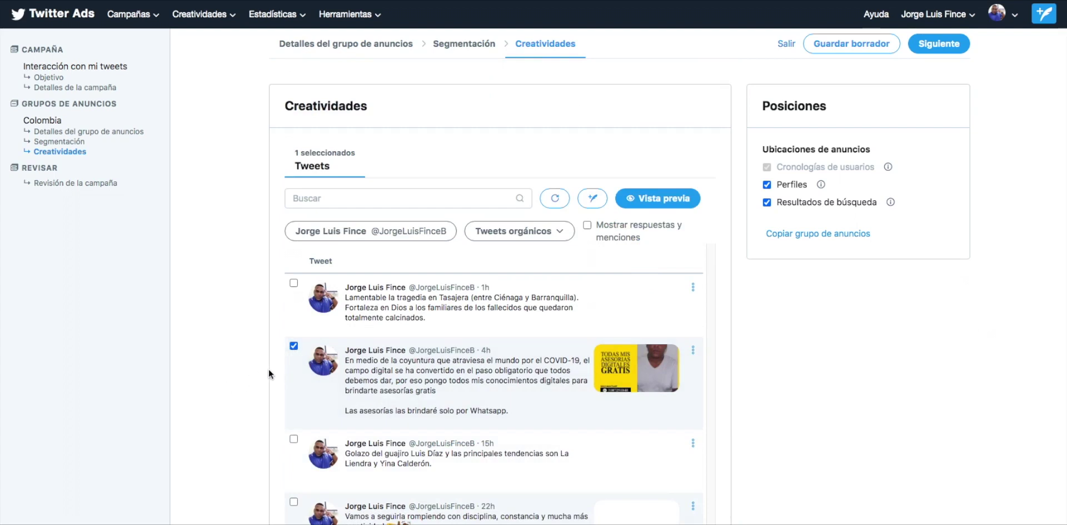
left_click(294, 345)
left_click(294, 283)
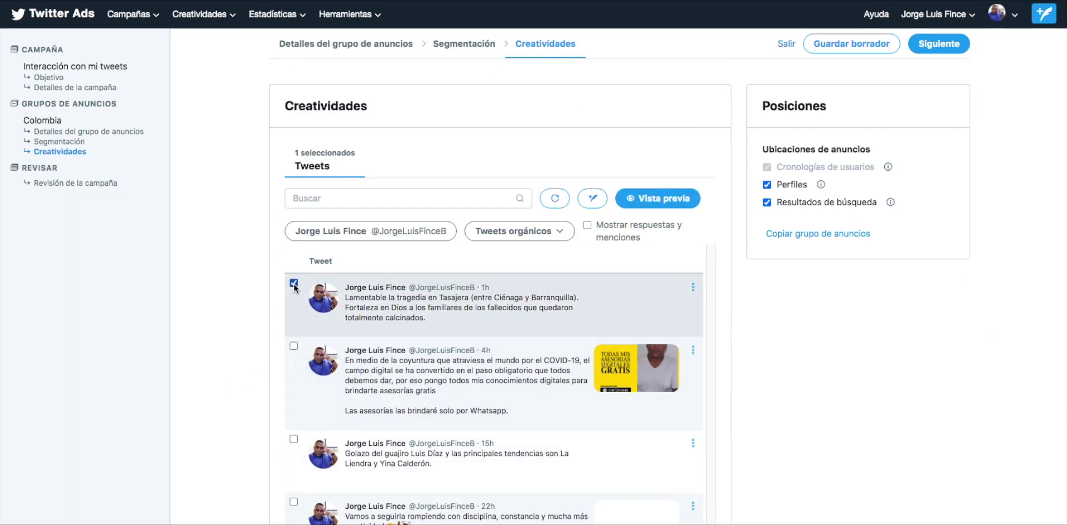
left_click(293, 346)
left_click(293, 283)
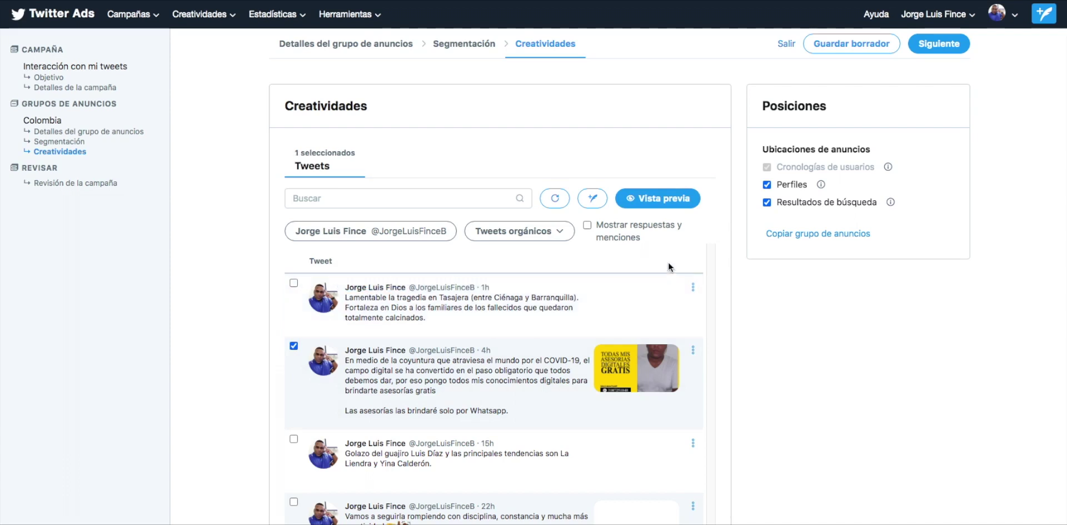
scroll(524, 374, "down", 1)
scroll(525, 374, "down", 3)
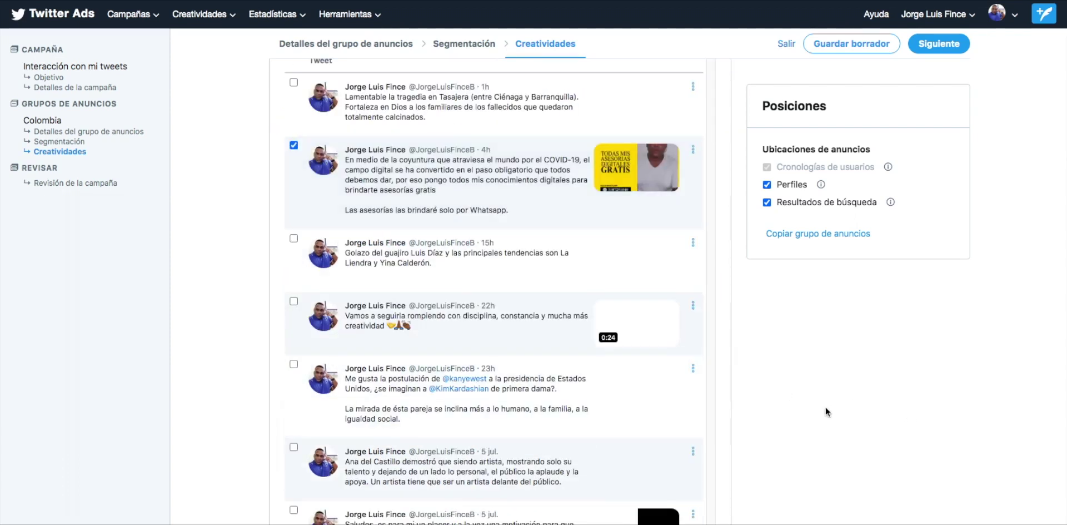
scroll(597, 368, "down", 15)
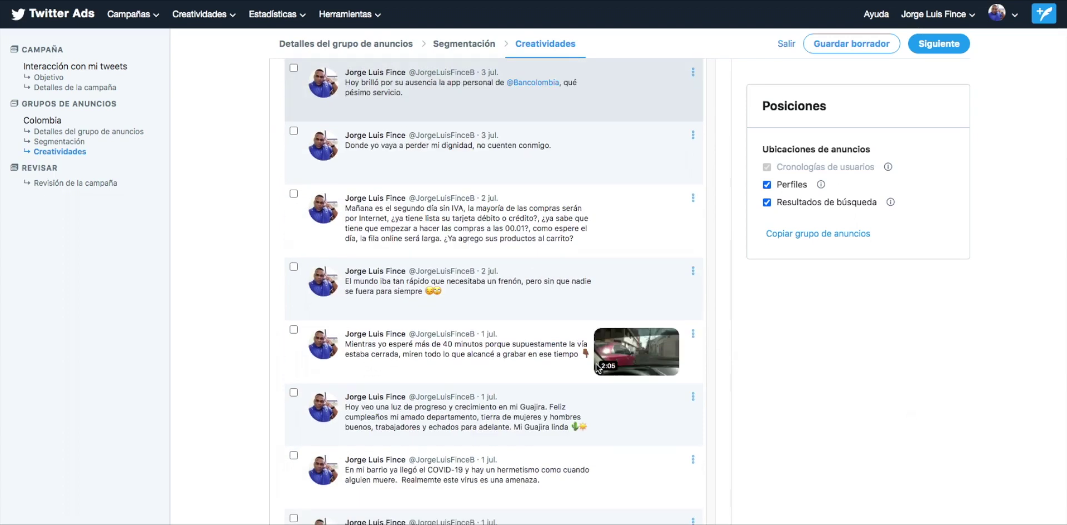
scroll(596, 365, "up", 20)
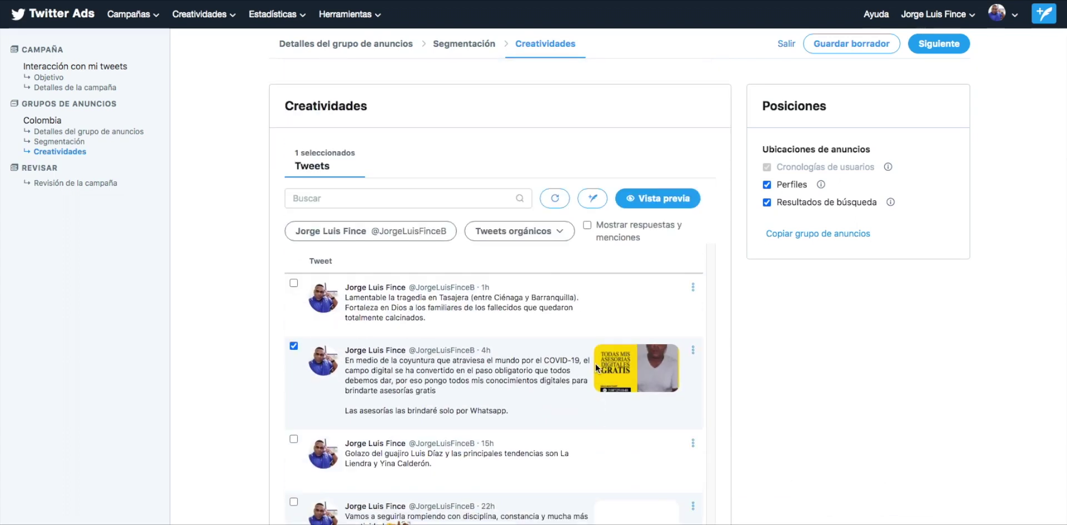
- Preview the selected COVID-19 digital advice tweet in its desktop, Android and iOS versions and close the preview
left_click(665, 198)
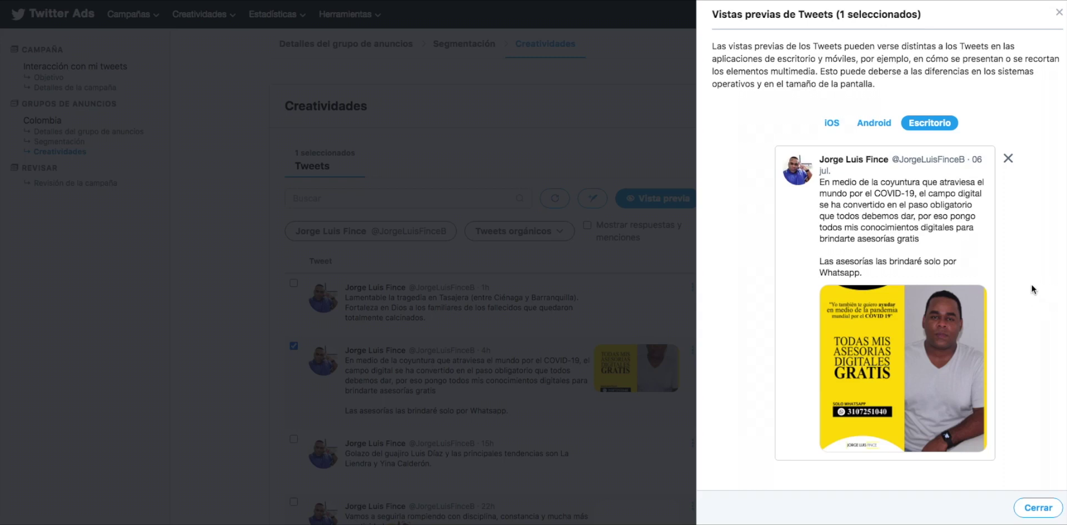
left_click(875, 124)
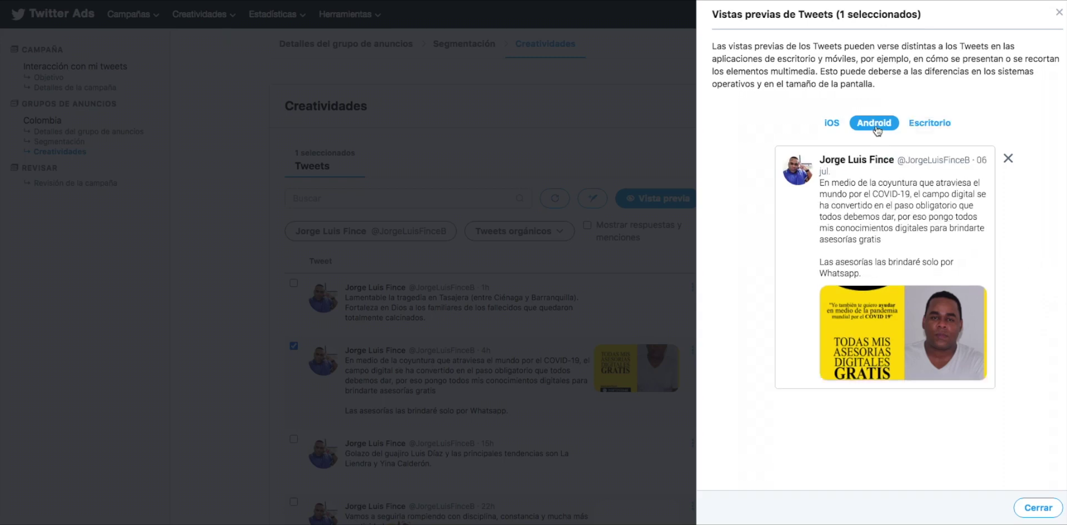
left_click(832, 124)
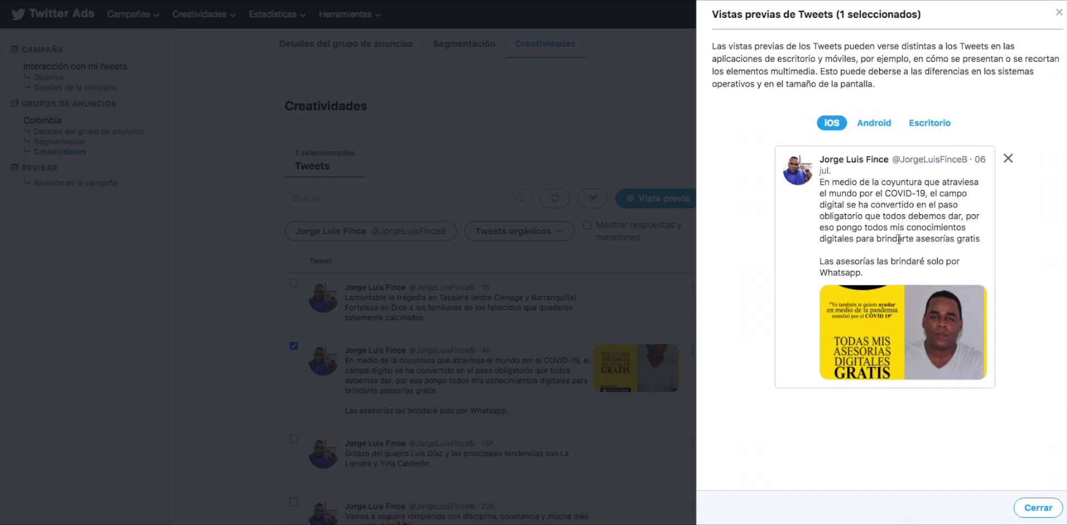
left_click(932, 125)
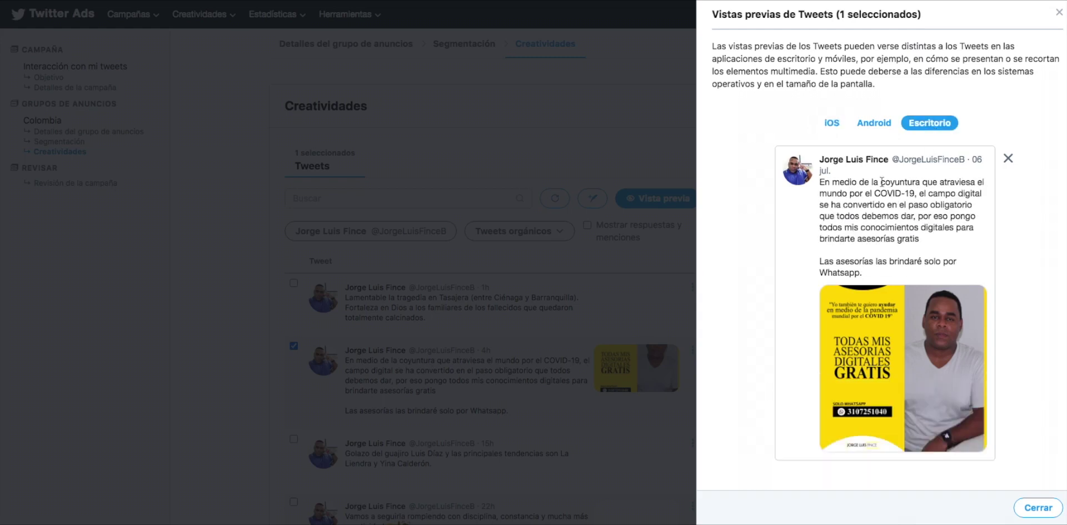
left_click(871, 128)
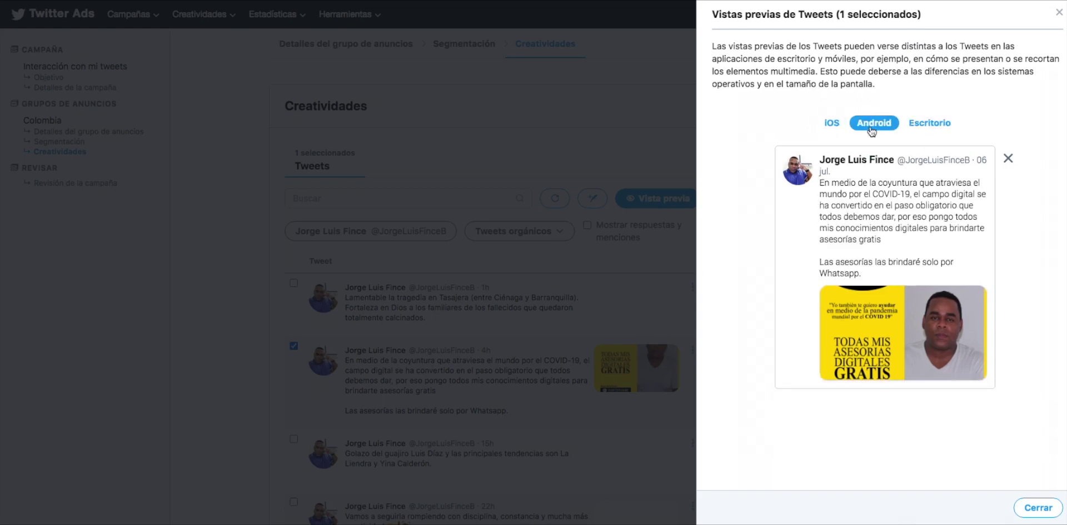
left_click(832, 123)
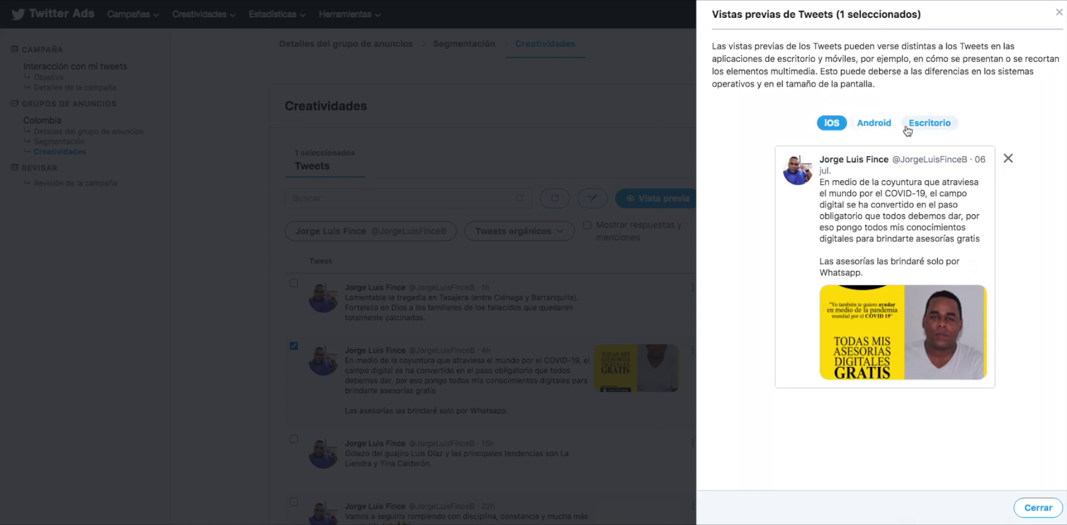
left_click(1060, 14)
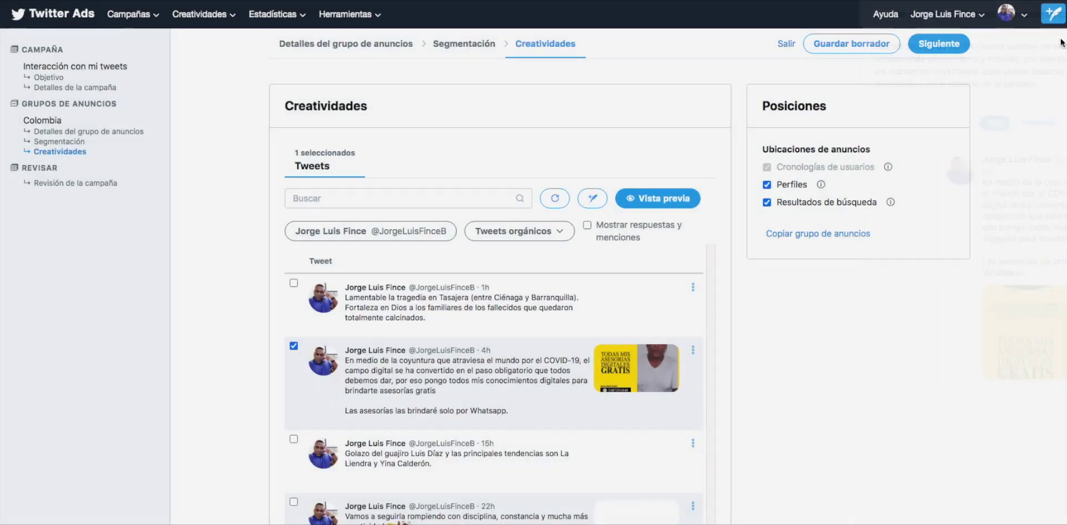
- Deselect the COVID-19 advice tweet and select the 5 July tweet about moving from physical to digital commerce instead
left_click(293, 346)
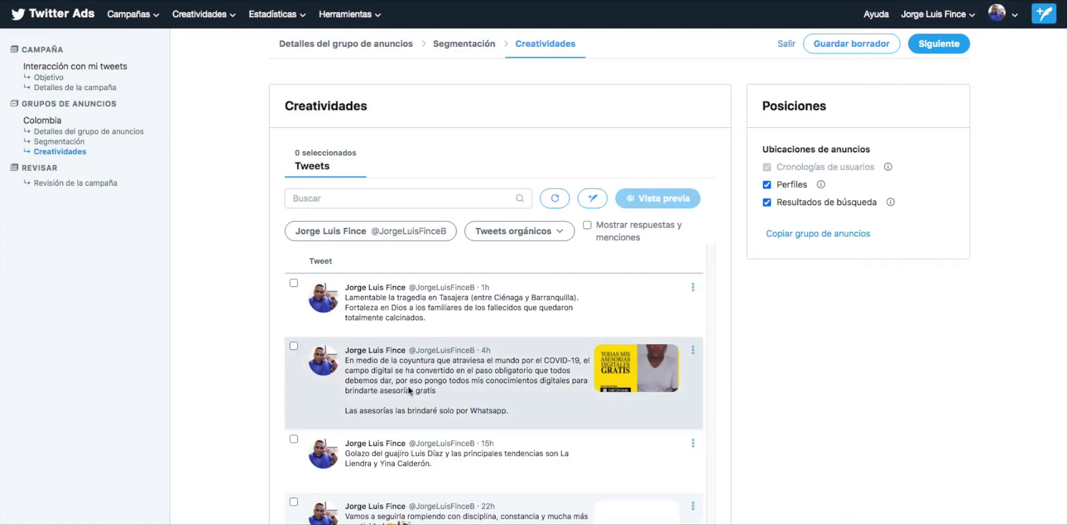
scroll(425, 397, "down", 4)
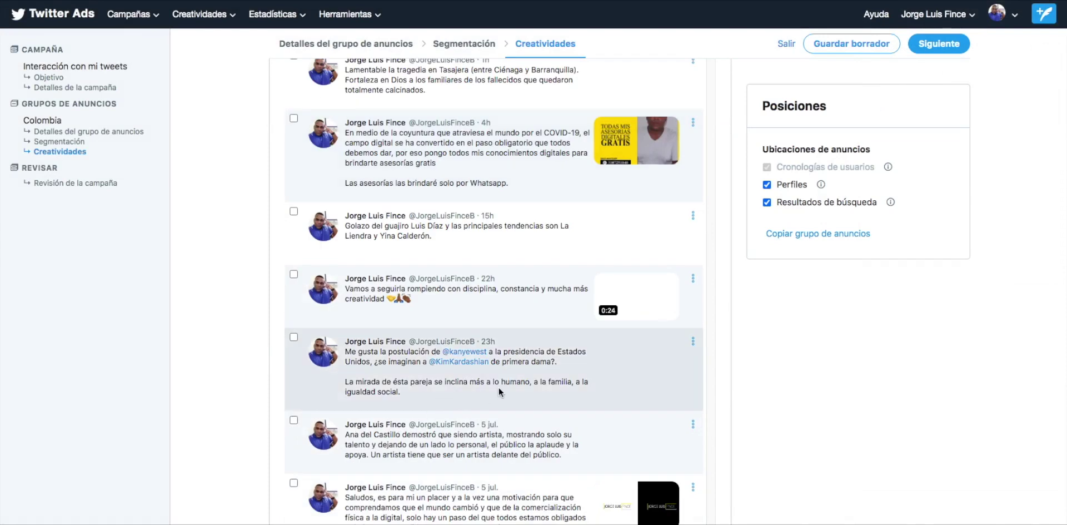
scroll(499, 390, "down", 2)
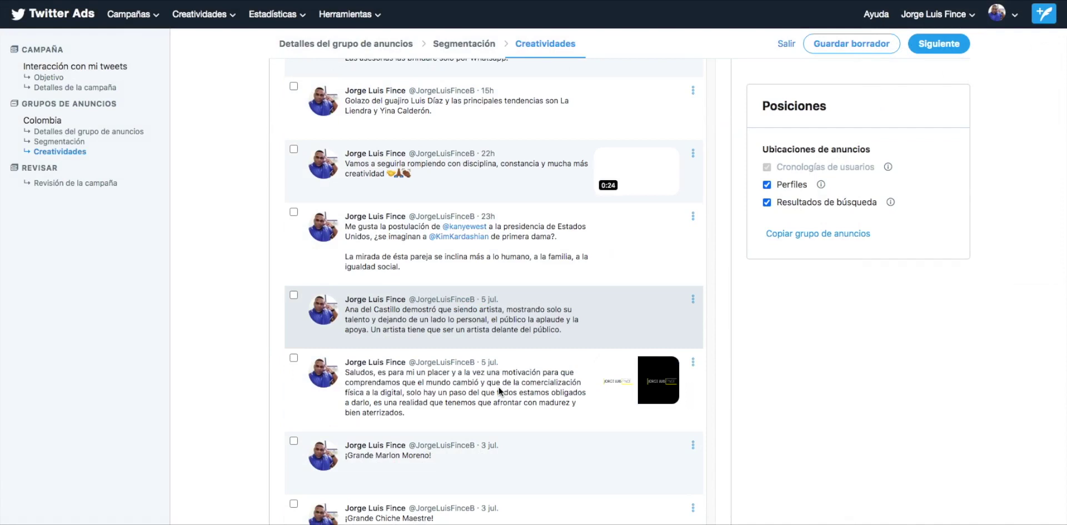
left_click(294, 358)
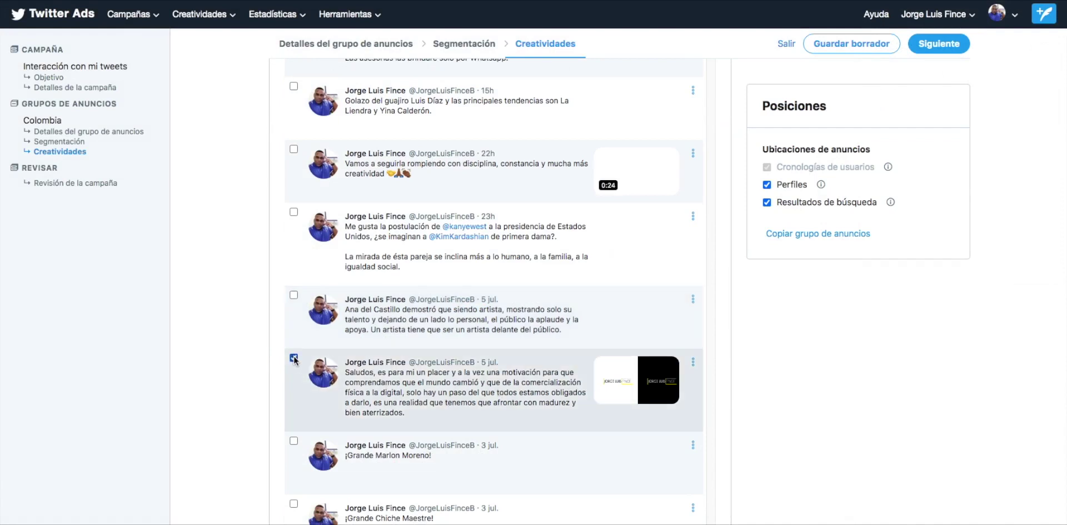
- Preview the selected 5 July tweet in its desktop, Android and iOS versions and close the preview
scroll(738, 332, "up", 5)
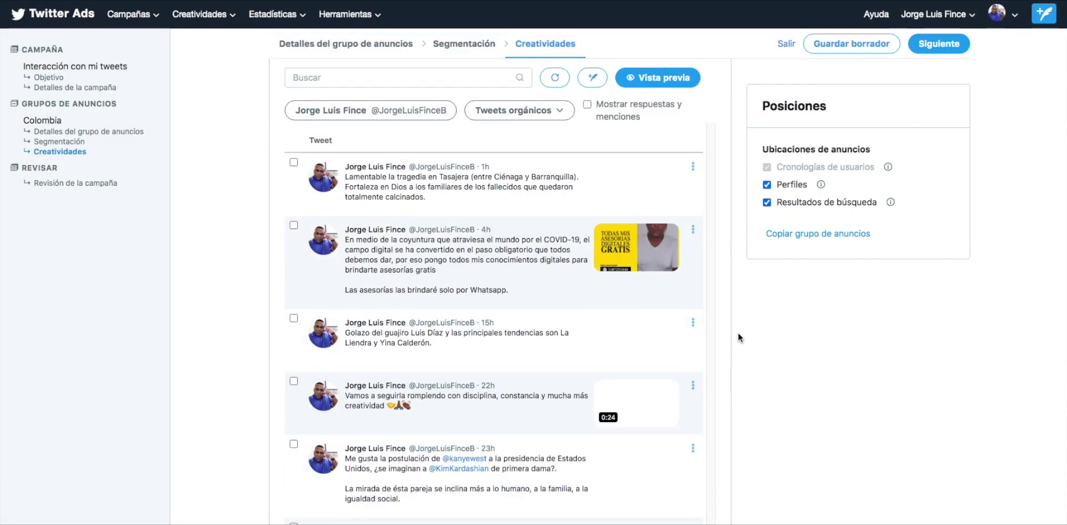
left_click(660, 100)
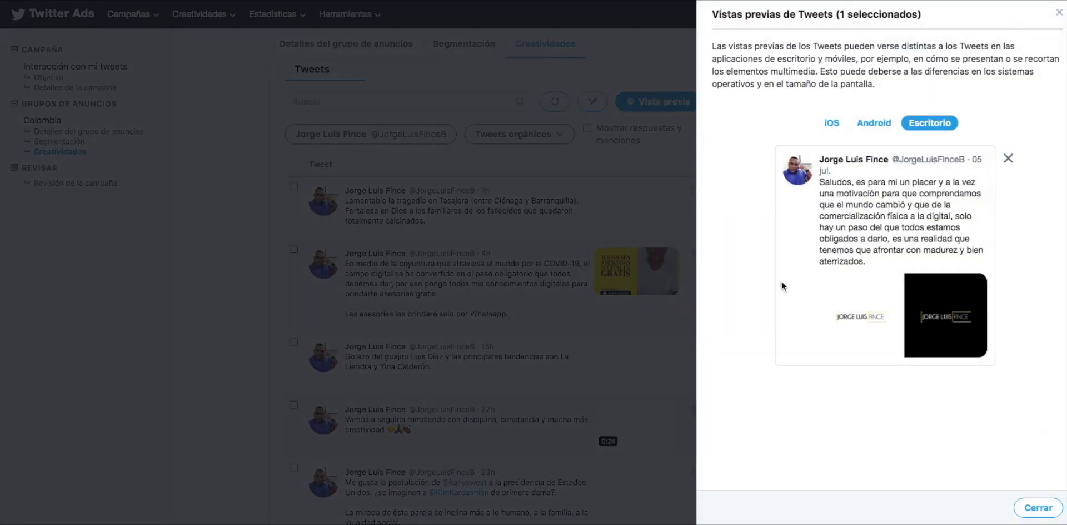
left_click(878, 127)
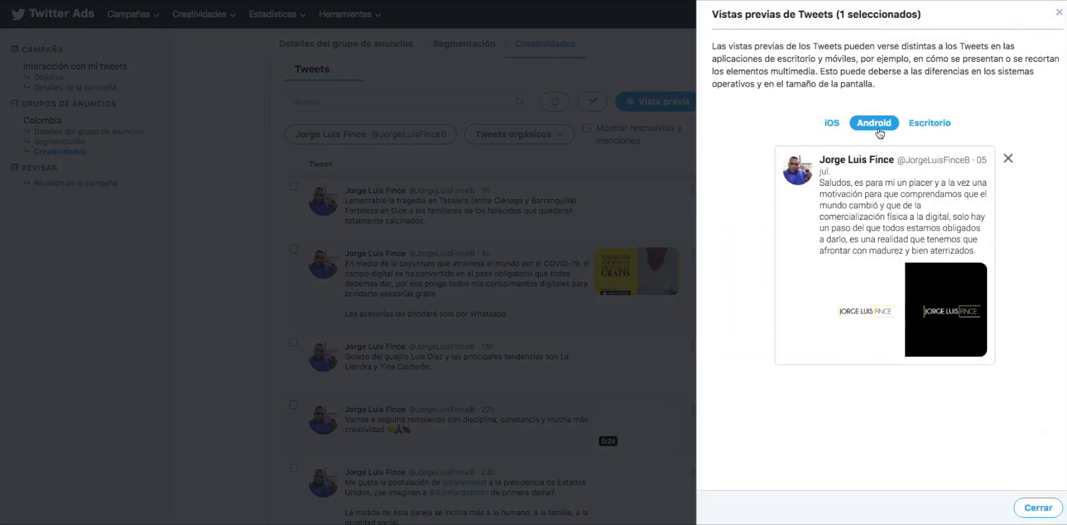
left_click(824, 127)
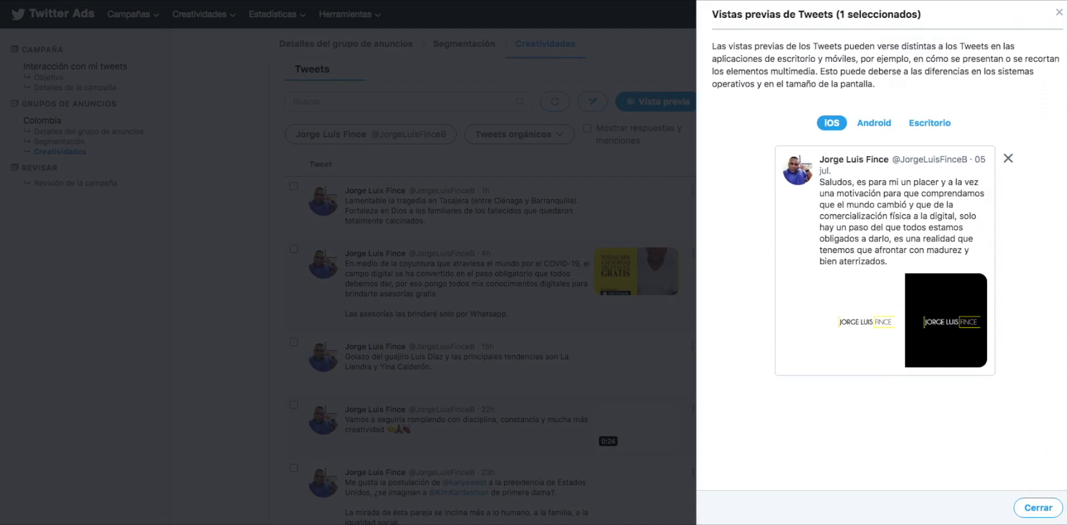
left_click(1038, 507)
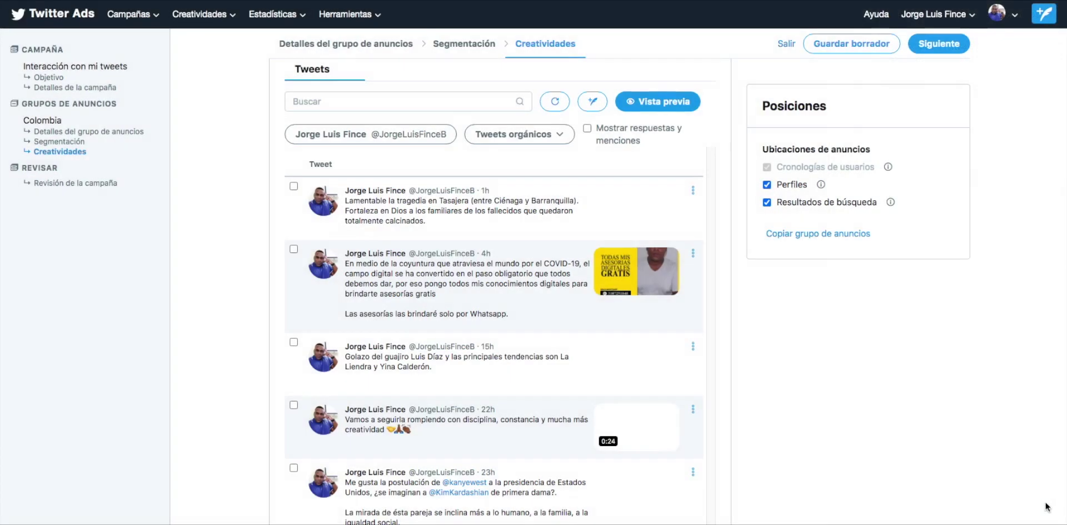
- Check the 5 July tweet's selection in the organic tweets list and continue to the campaign review
scroll(463, 434, "down", 5)
left_click(464, 431)
scroll(464, 433, "down", 2)
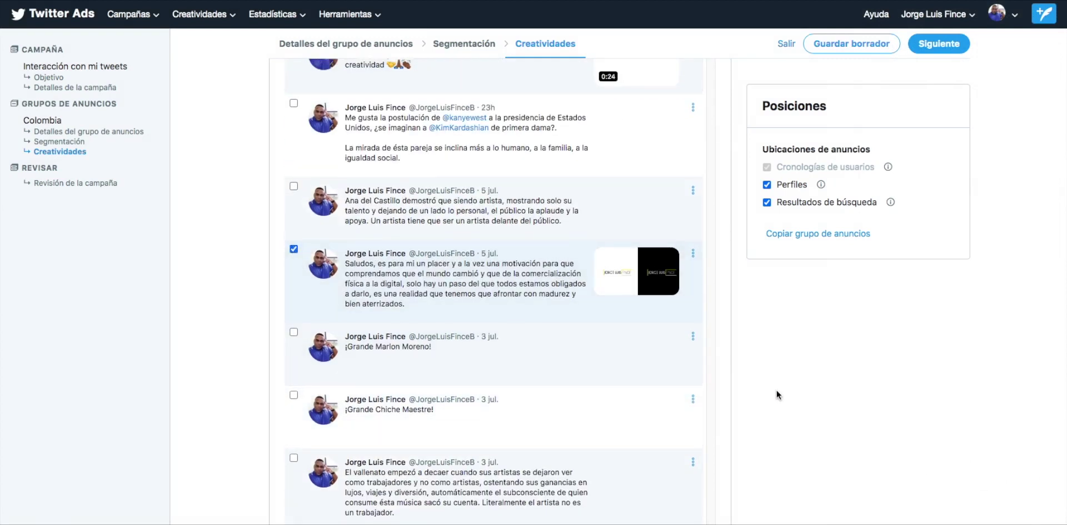
scroll(776, 389, "up", 8)
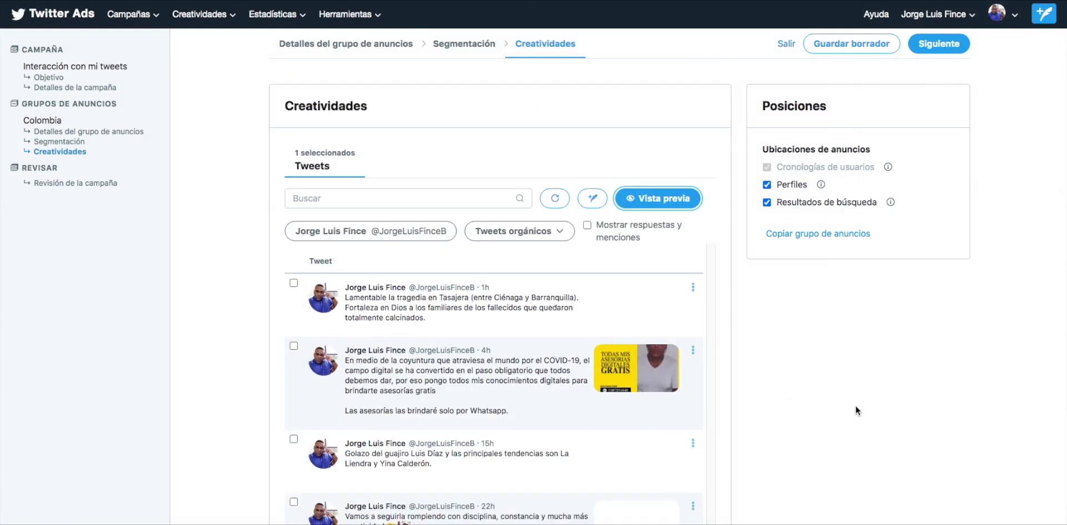
left_click(939, 44)
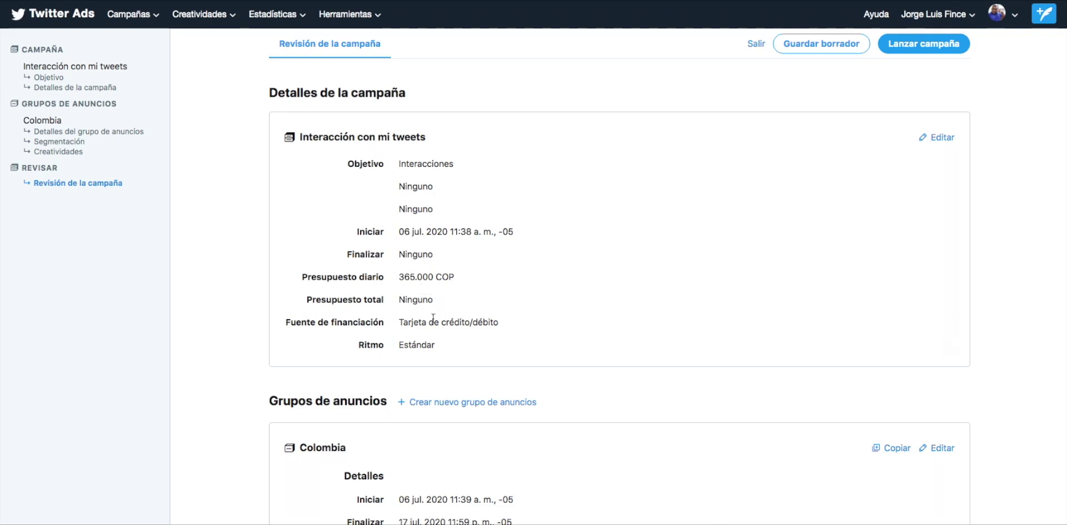
- Examine the campaign review, covering the Colombia ad group's schedule, budget and bid type, and expand and collapse its segmentation details
scroll(612, 345, "down", 5)
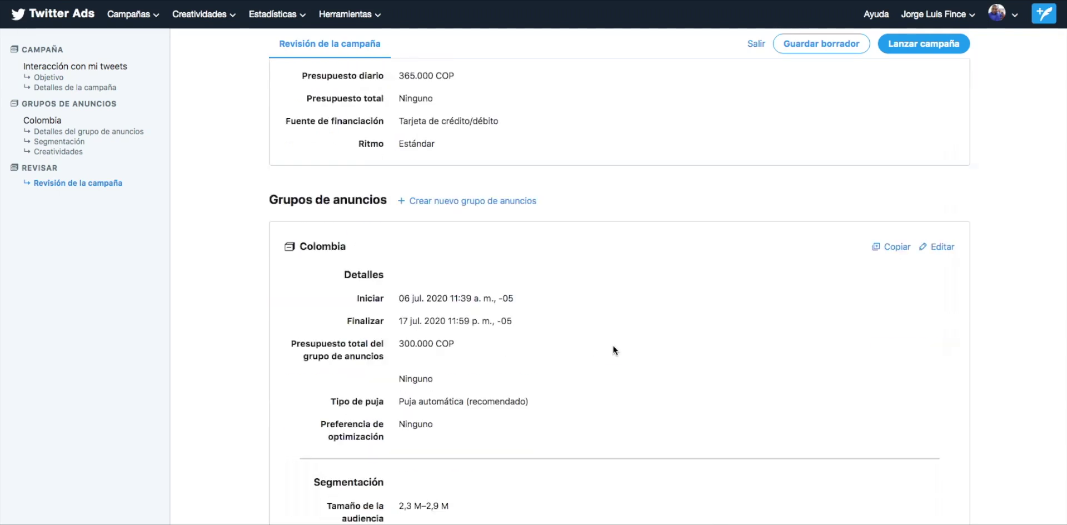
scroll(612, 344, "down", 2)
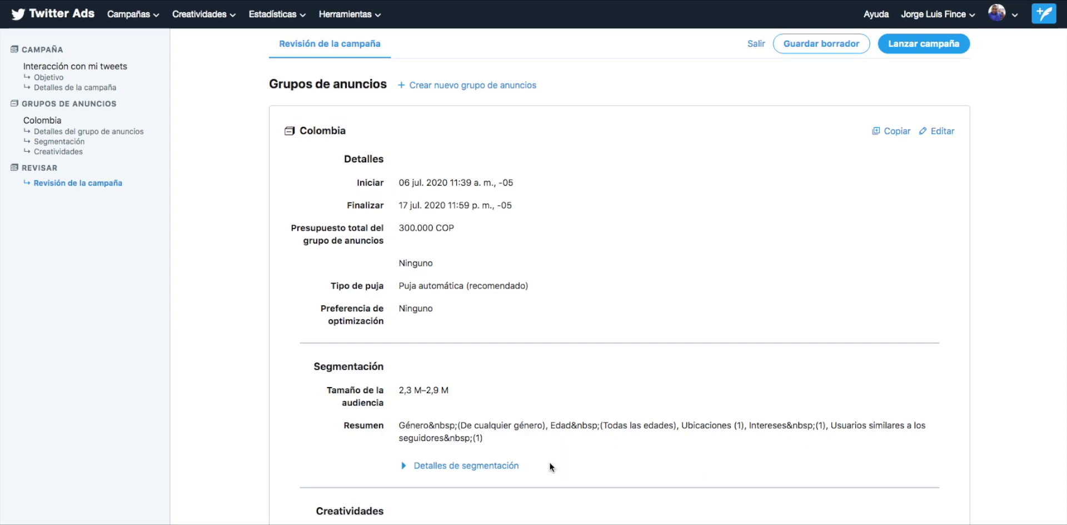
left_click(462, 472)
scroll(542, 450, "down", 3)
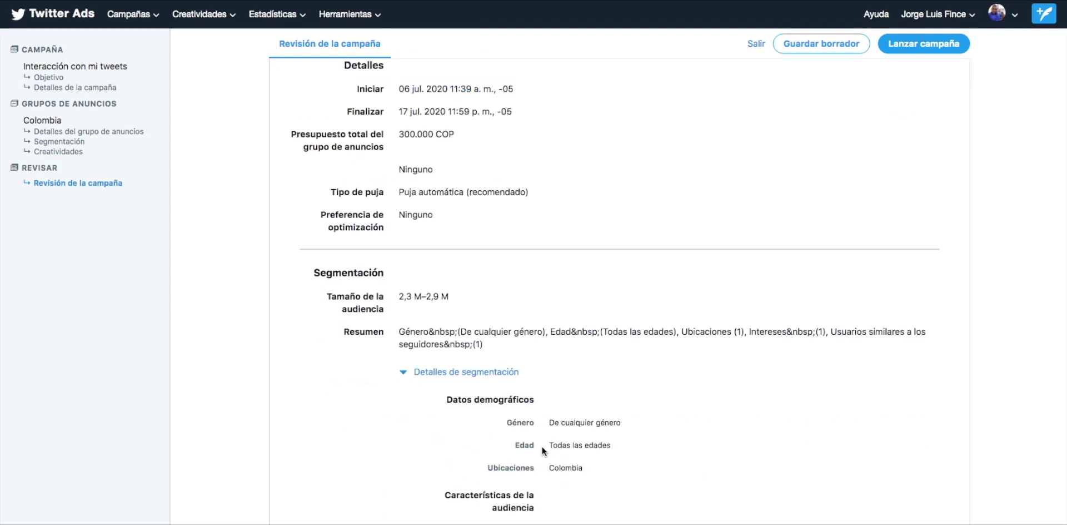
scroll(542, 446, "down", 1)
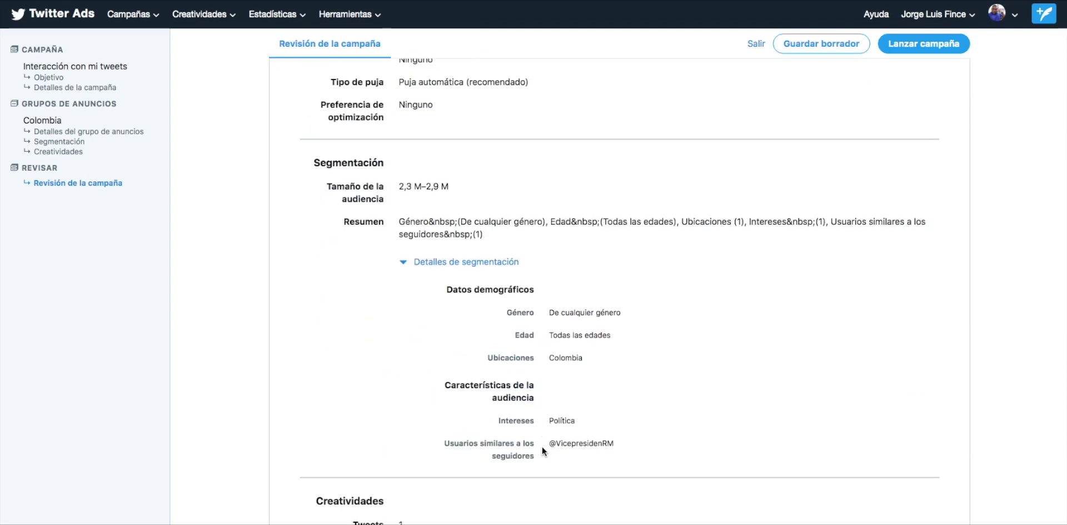
left_click(473, 262)
scroll(642, 384, "up", 8)
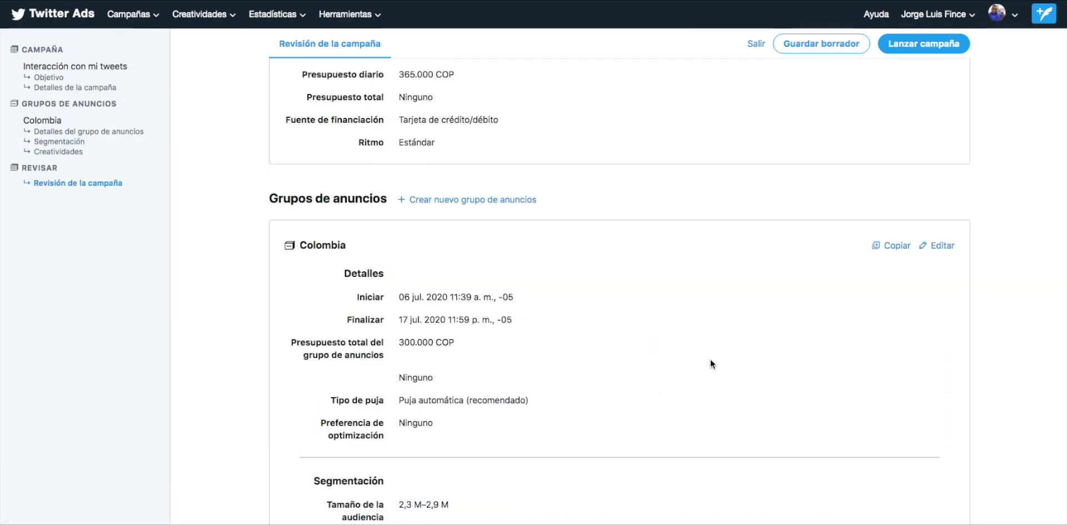
- Launch the campaign and pause "Interacción con mi tweets" in the campaigns list
left_click(941, 44)
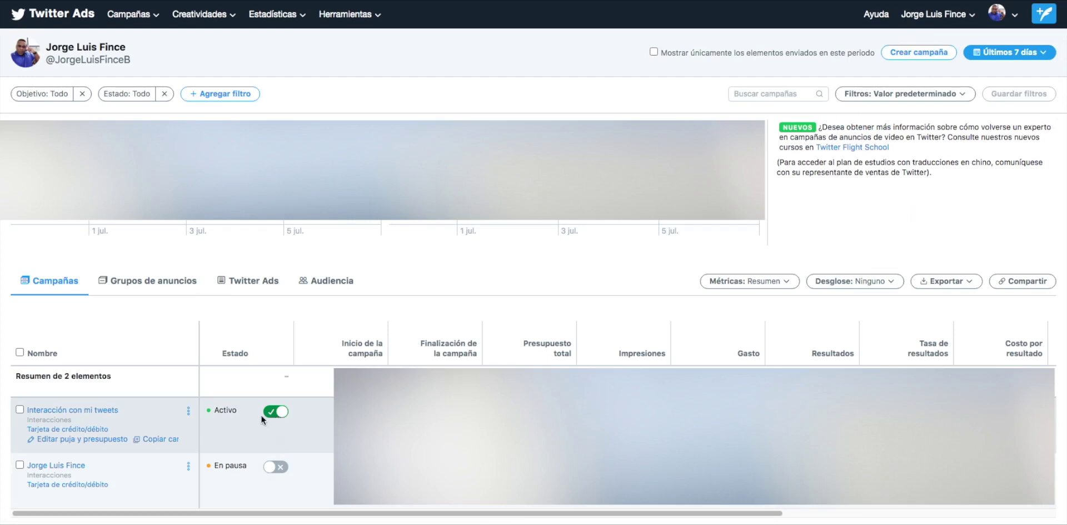
left_click(188, 414)
left_click(271, 413)
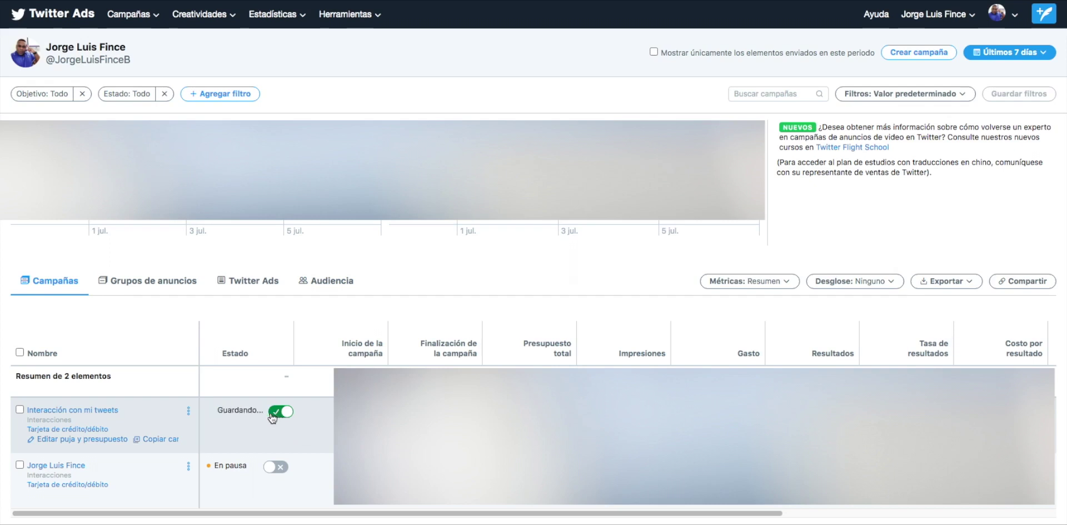
- Select both Interacciones campaigns in the campaigns list
left_click(20, 410)
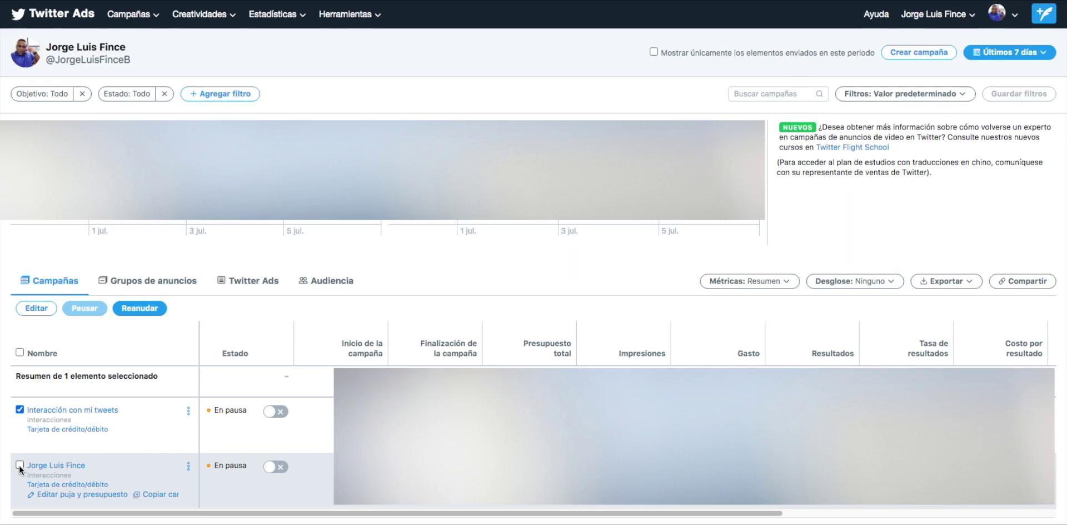
left_click(20, 466)
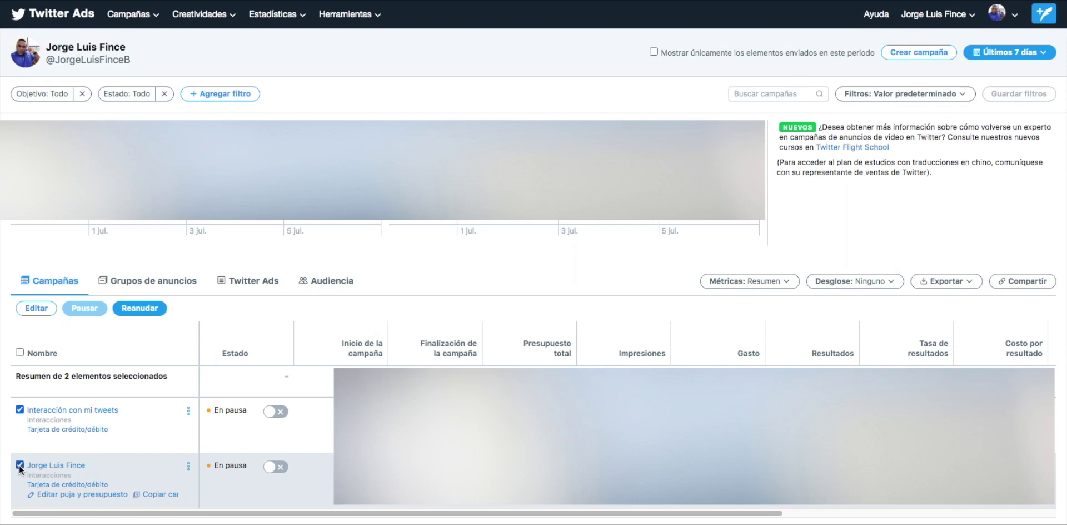